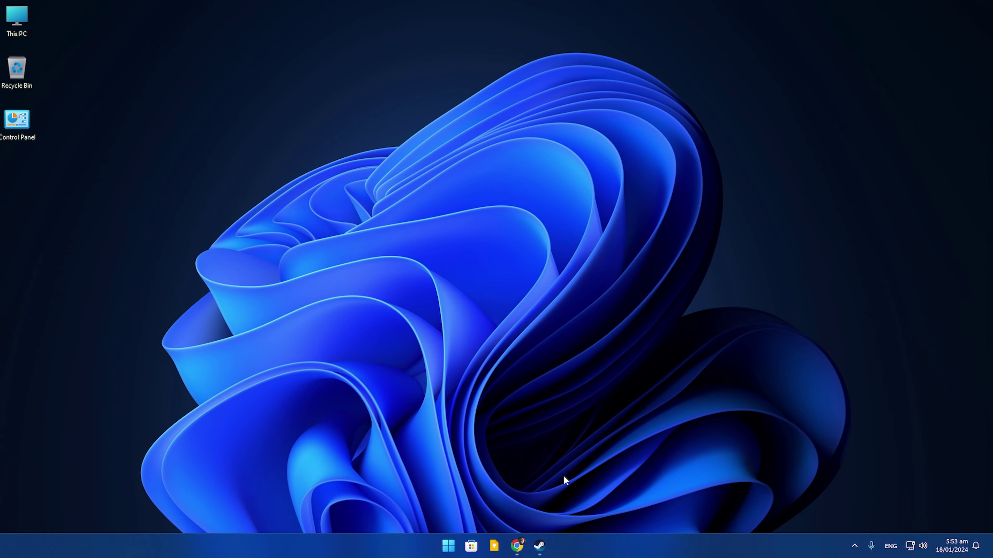
Bring up Steam and examine the MyDockFinder store page, including its purchase price.
click(542, 546)
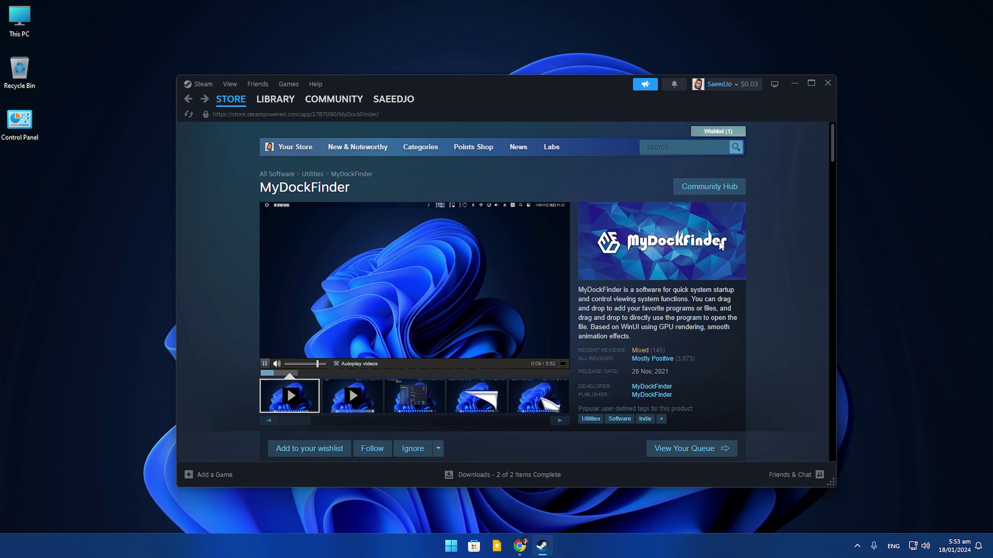
scroll(721, 244, down, 4)
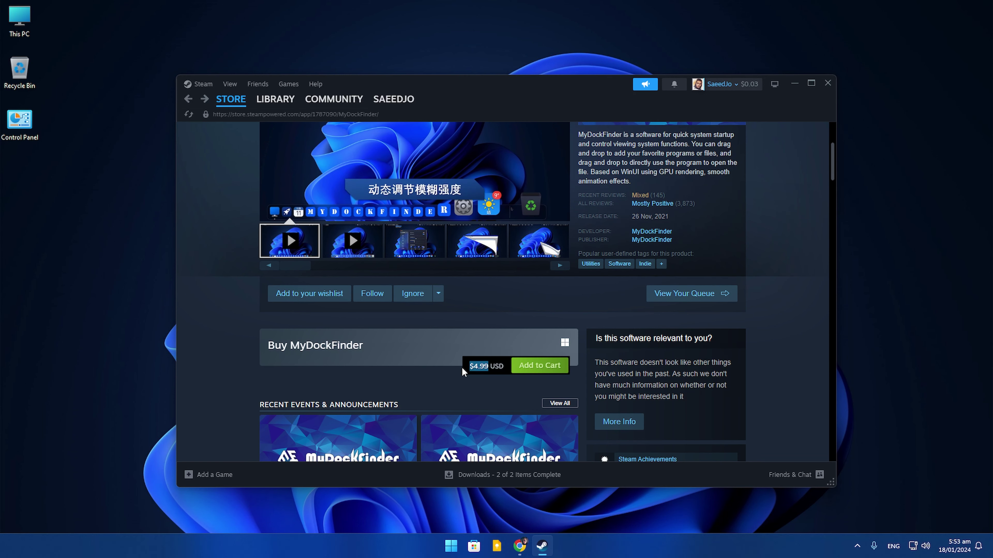
scroll(430, 354, up, 4)
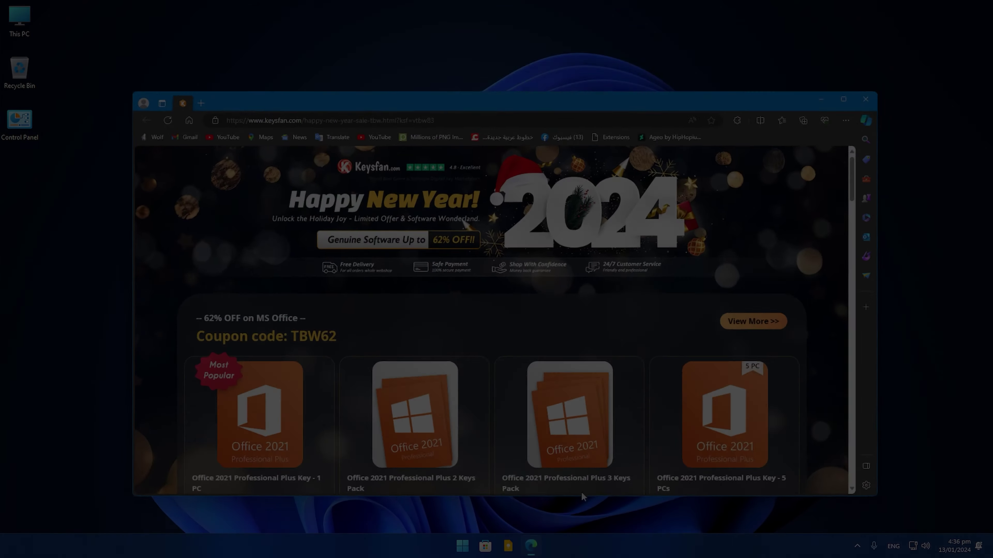
Browse the Office and Windows key offers on the Keysfan New Year sale page.
scroll(836, 335, down, 5)
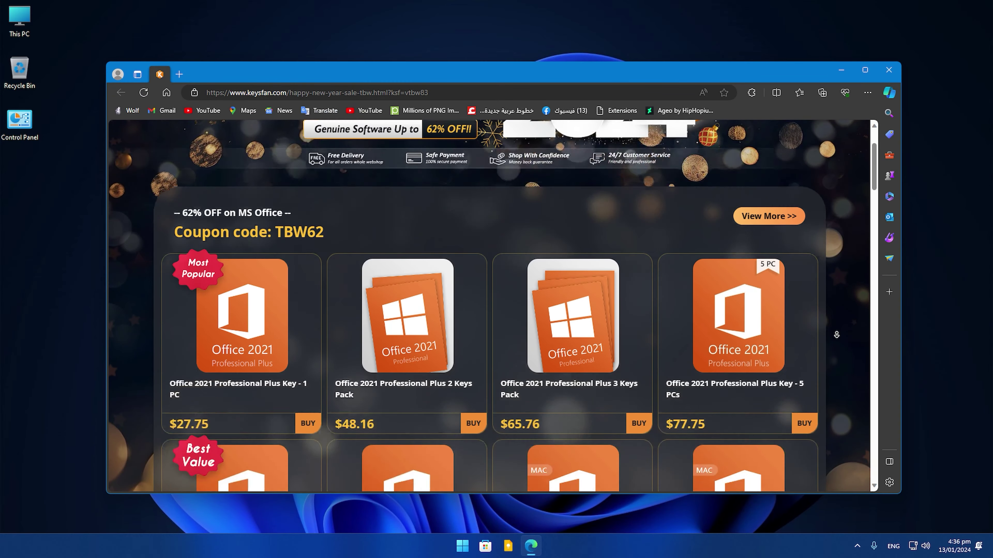
scroll(836, 335, down, 10)
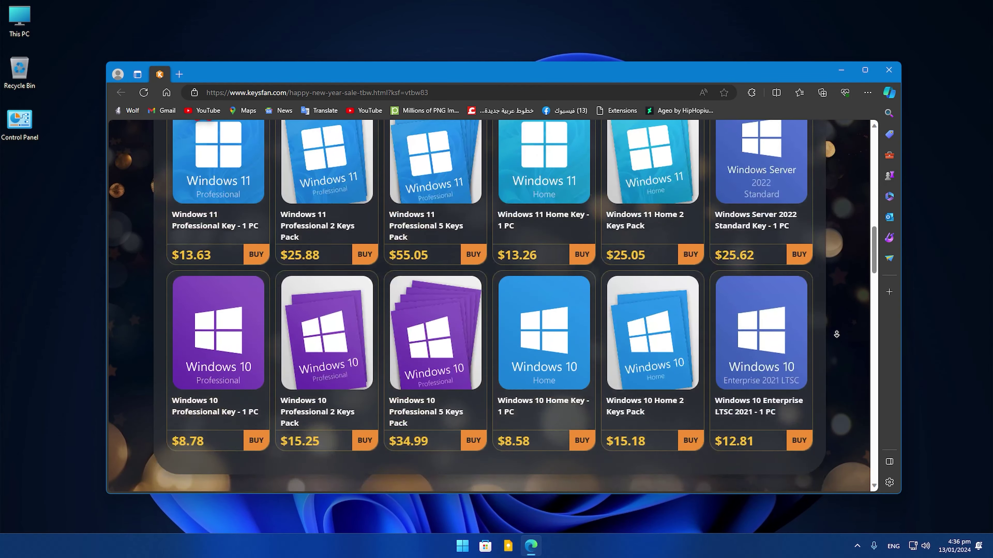
scroll(837, 335, down, 4)
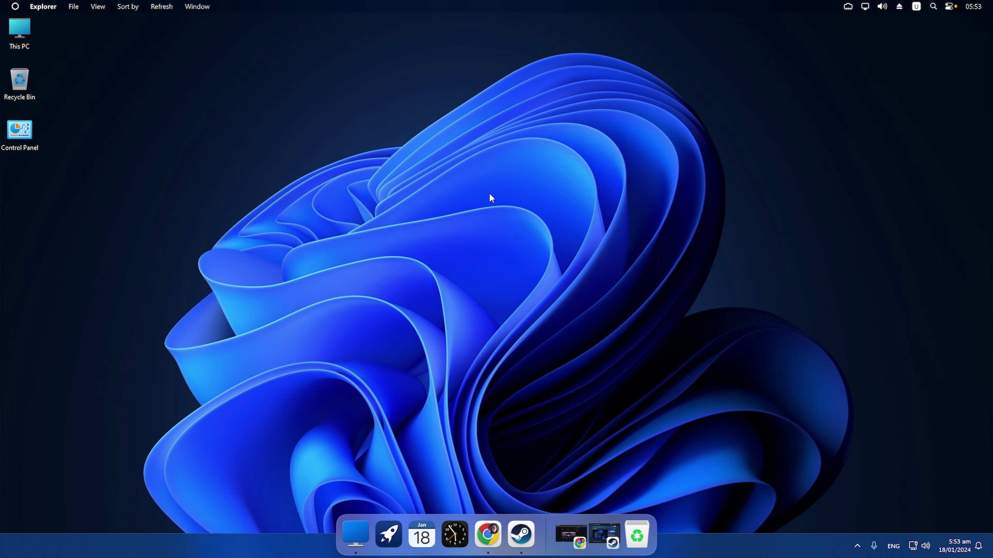
Hide all desktop icons and use the MyDockFinder dock's options to hide the Windows taskbar.
drag(126, 174, 24, 43)
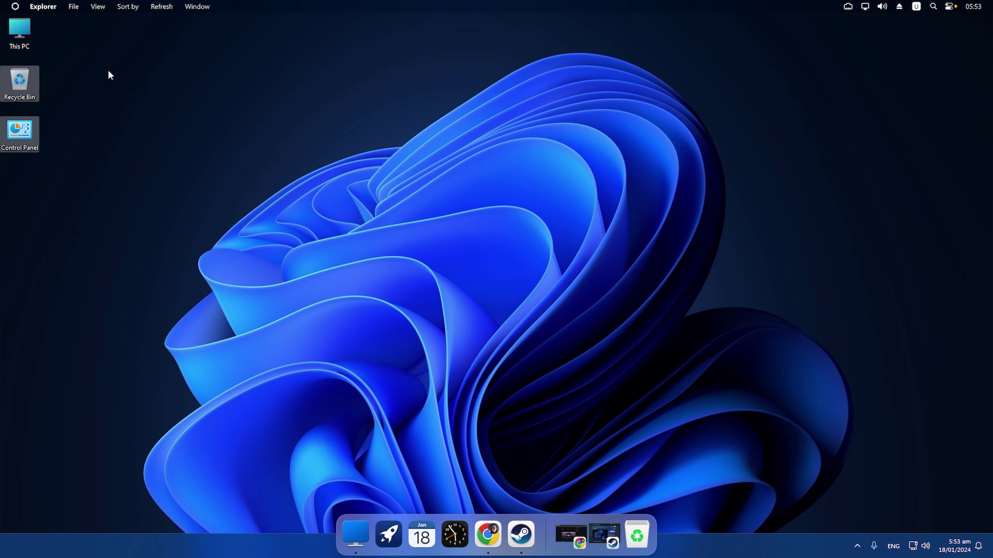
right_click(229, 97)
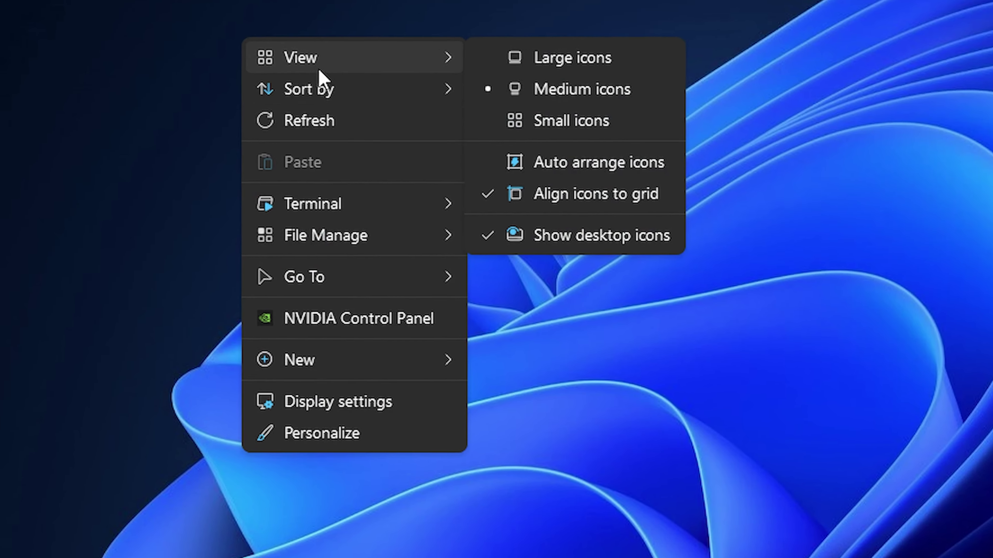
mouse_move(282, 123)
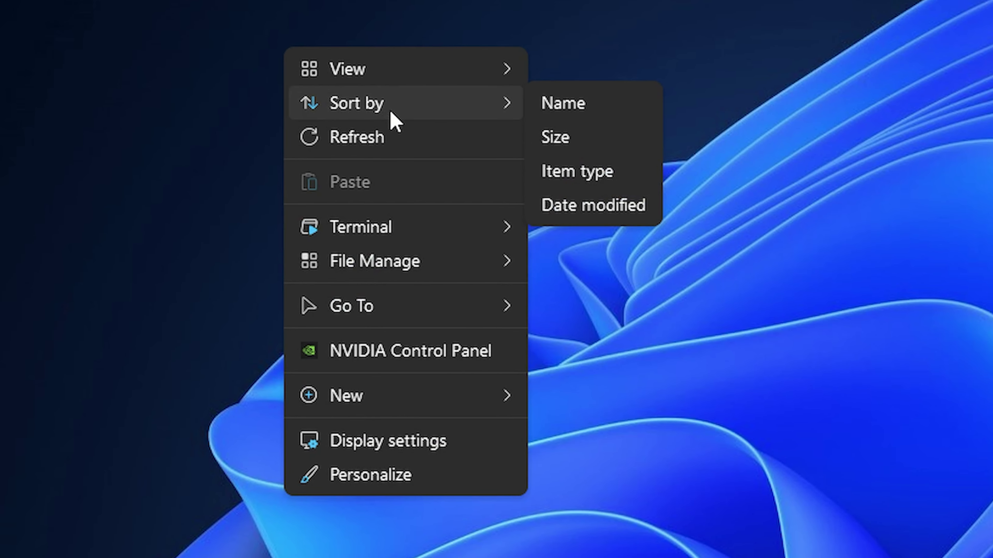
mouse_move(420, 80)
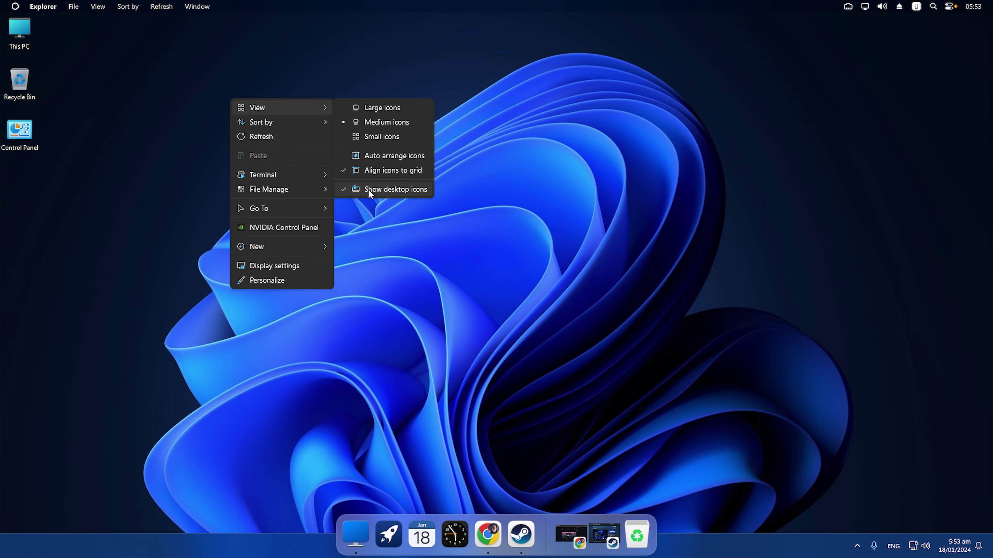
click(370, 192)
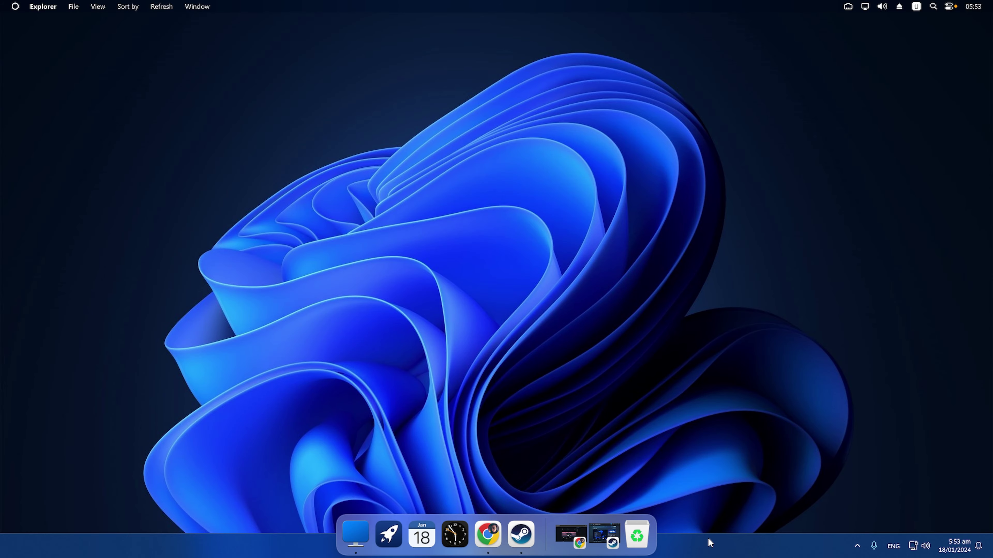
right_click(548, 532)
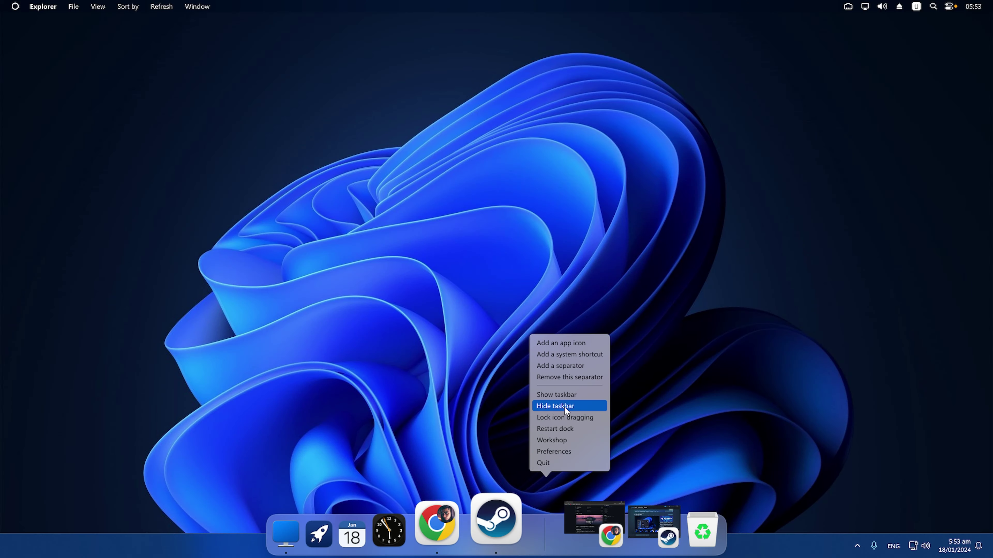
click(628, 262)
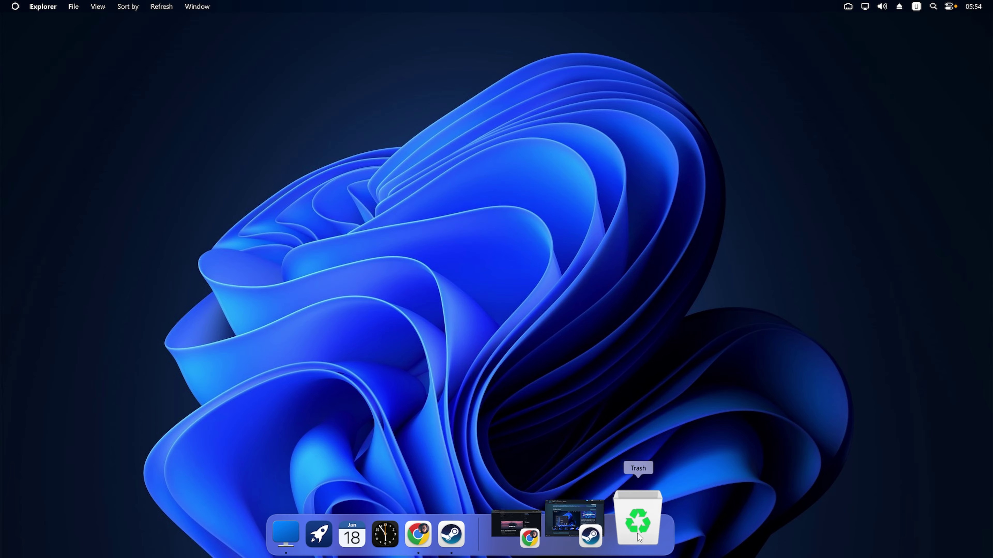
Open This PC from the dock, then minimize it, restore it from its dock thumbnail and minimize it again.
click(354, 526)
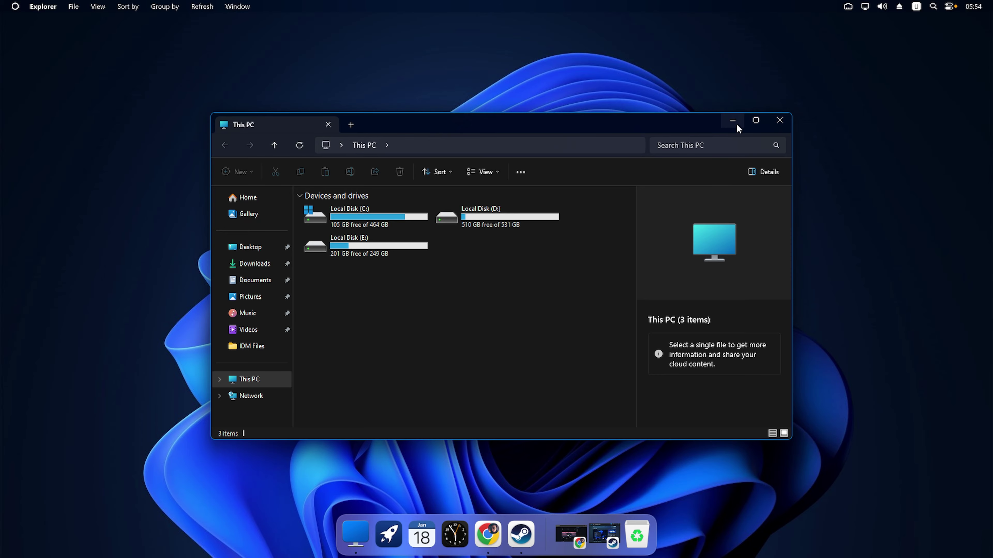
click(736, 124)
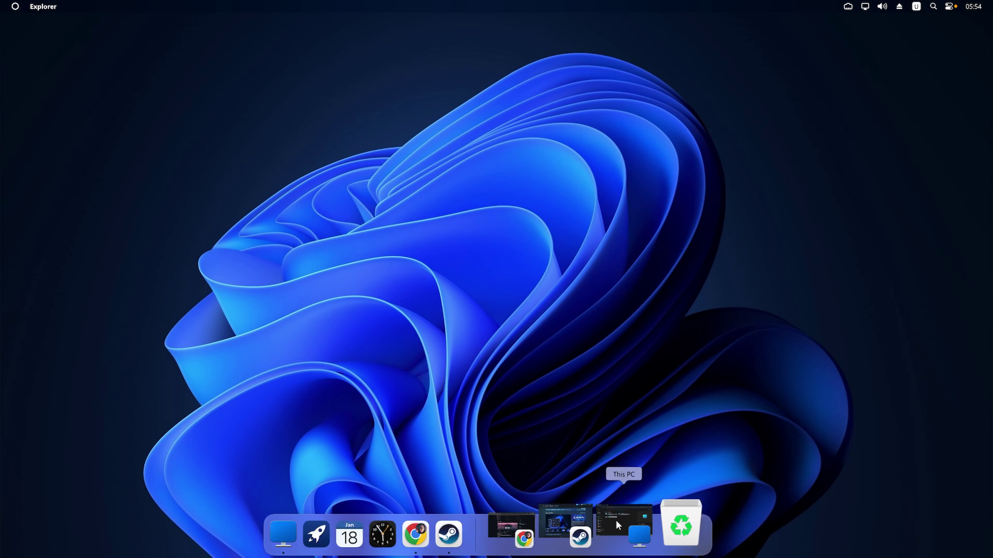
click(619, 535)
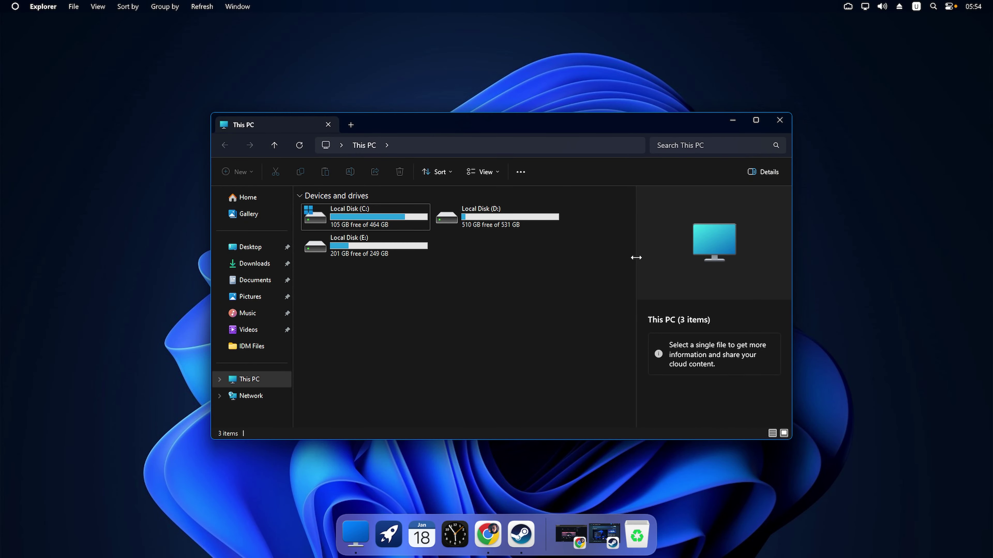
click(733, 120)
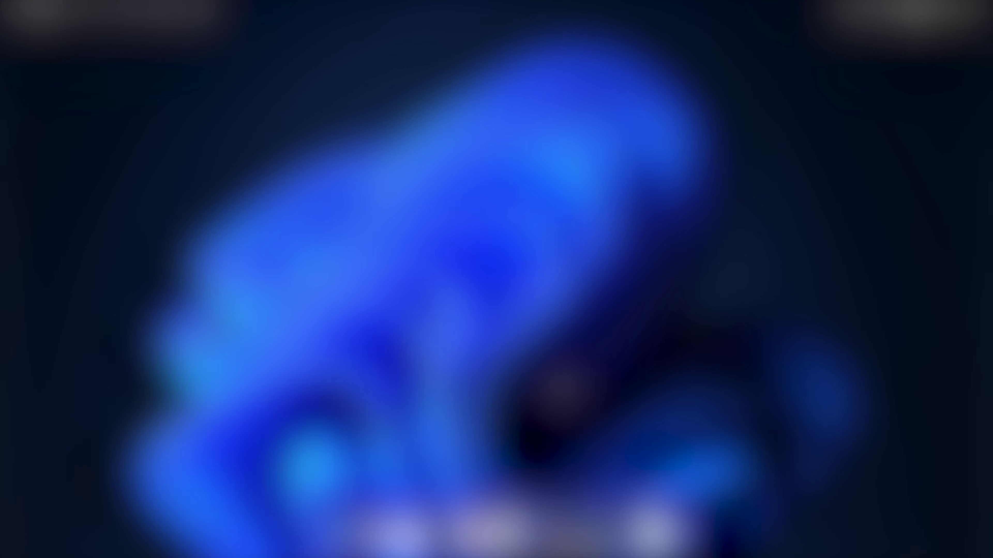
Download the macOS-cursors-for-Windows 0.5 source zip from its GitHub releases page and extract it in the IDM Files folder.
click(550, 538)
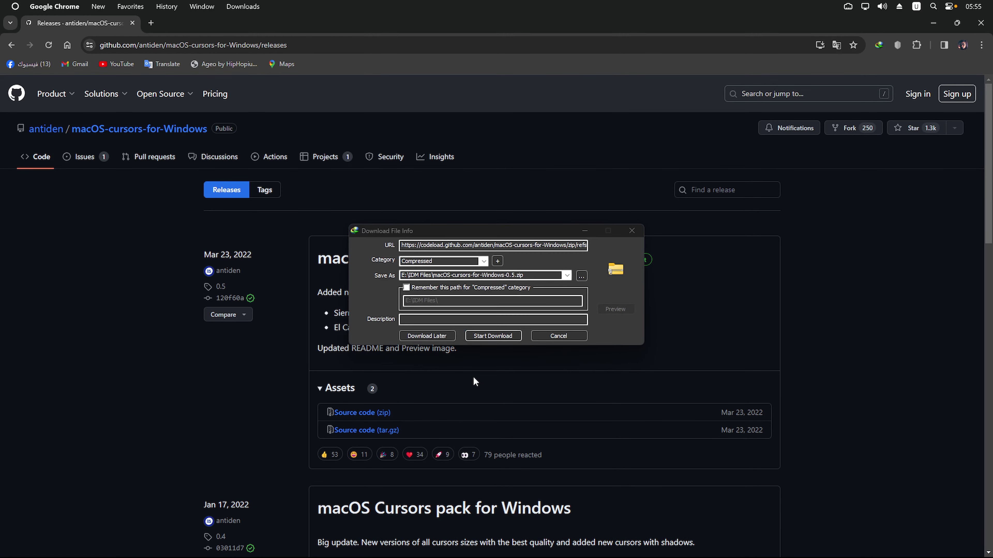
click(488, 336)
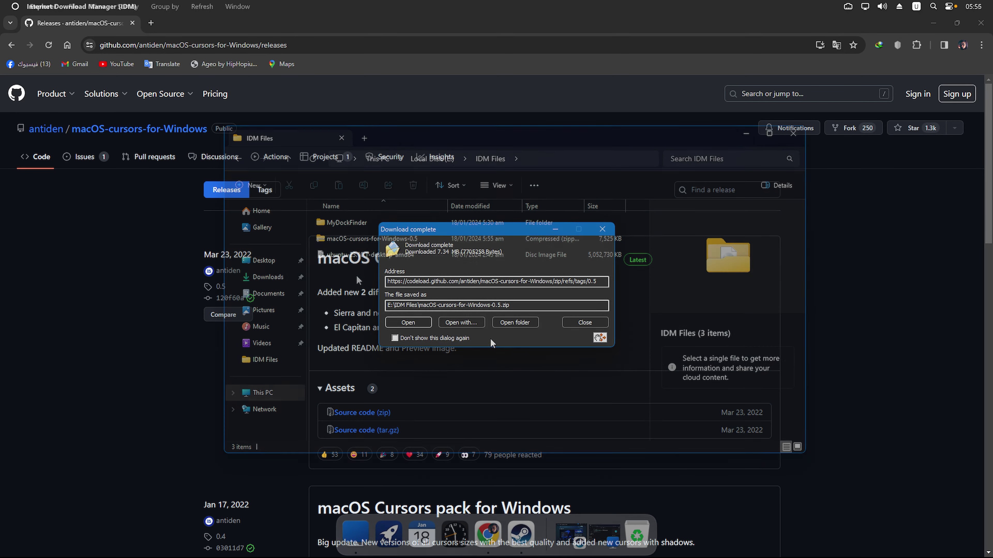
right_click(364, 240)
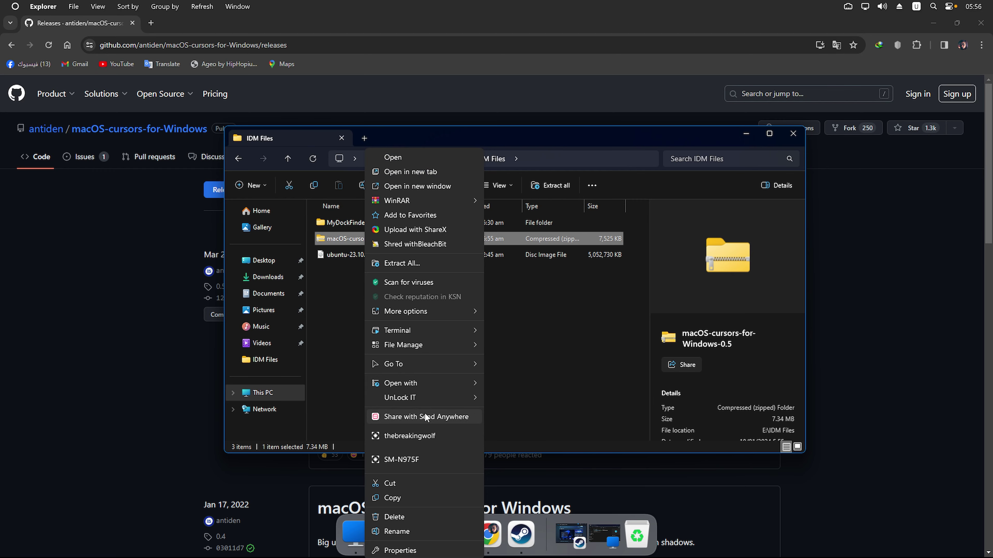
mouse_move(431, 386)
click(578, 414)
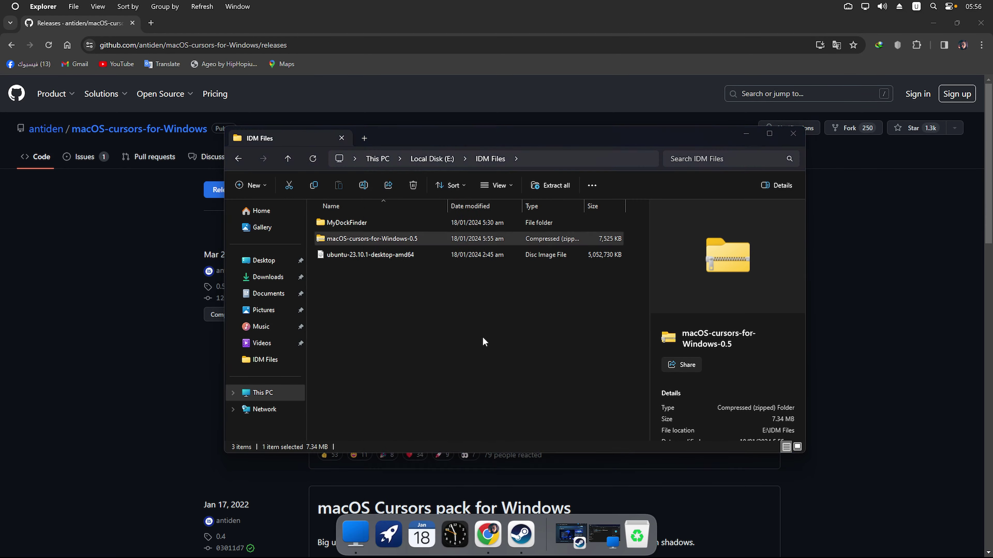
click(898, 336)
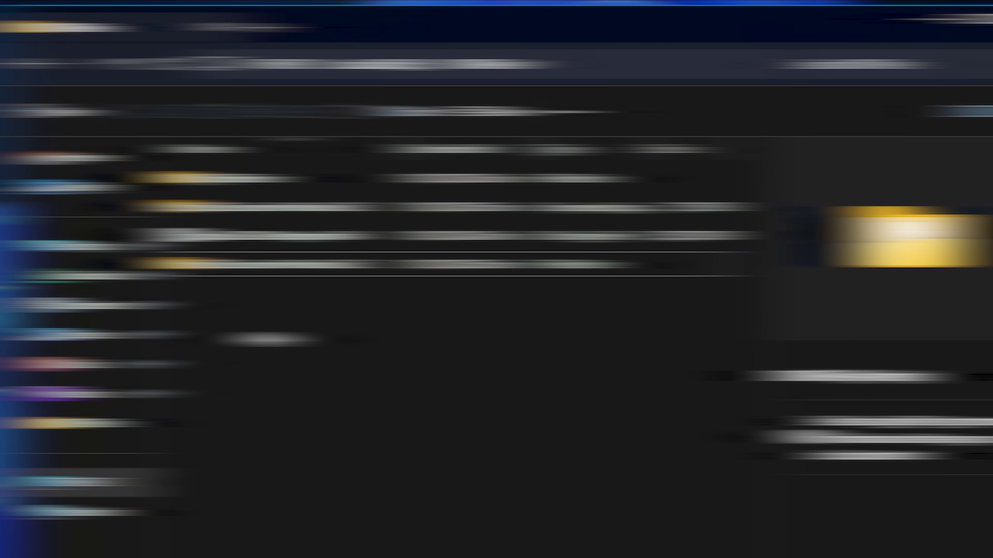
Open the extracted cursor pack and go to 1. Sierra and newer, 2. With Shadow, 1. Normal.
double_click(223, 270)
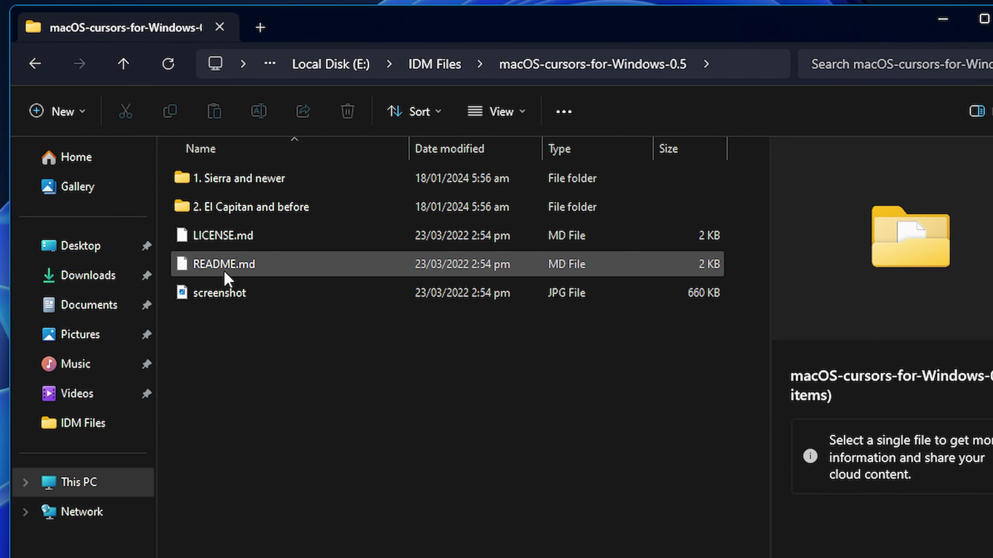
click(241, 183)
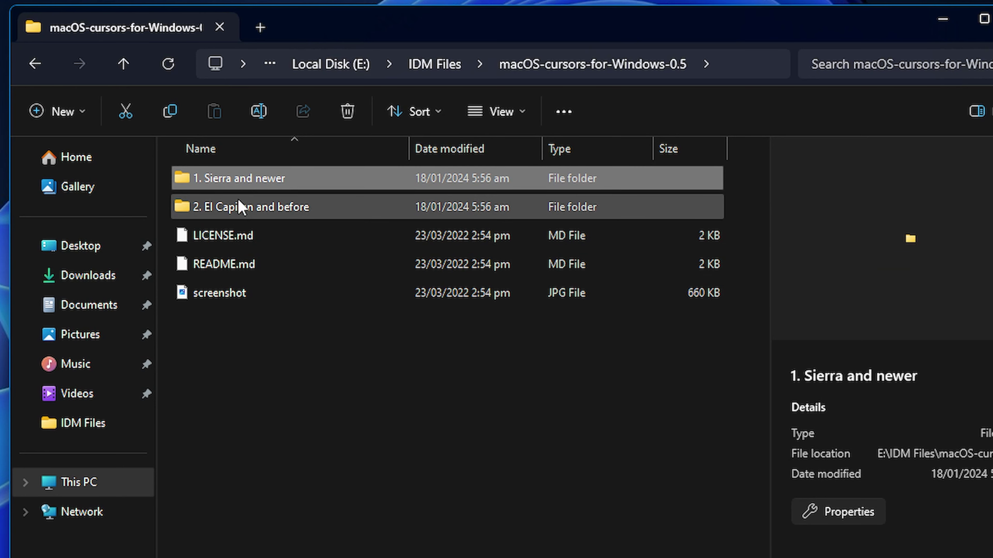
click(244, 206)
double_click(242, 178)
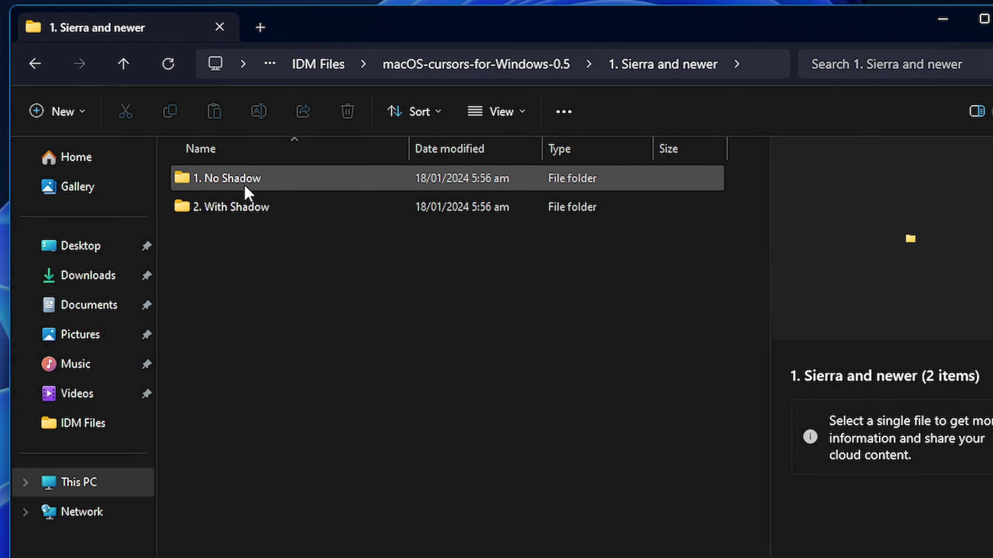
click(246, 191)
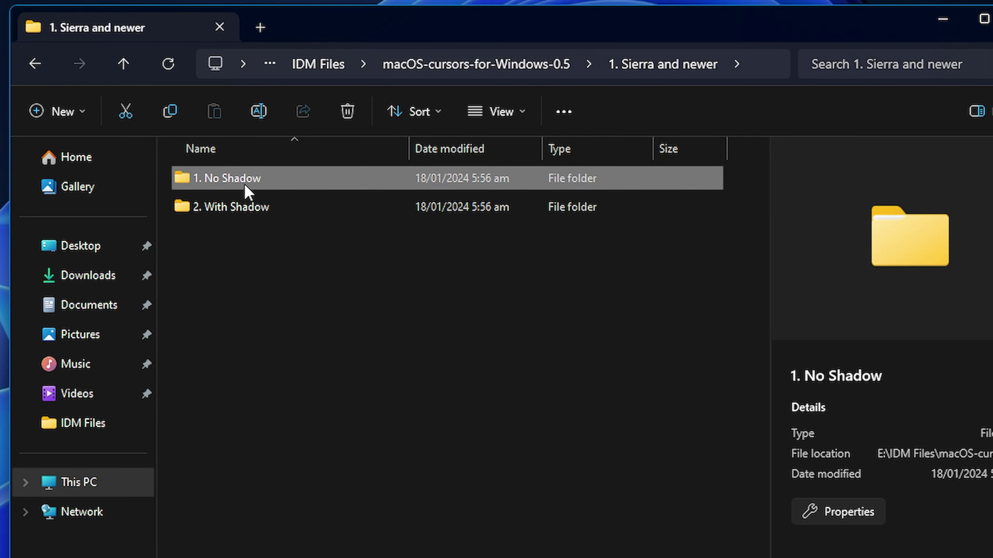
double_click(245, 215)
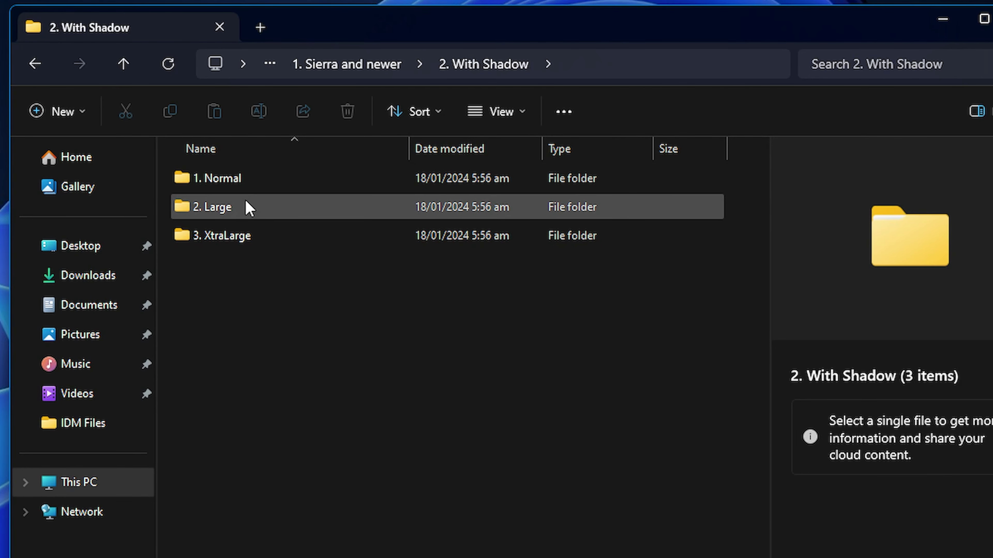
double_click(256, 188)
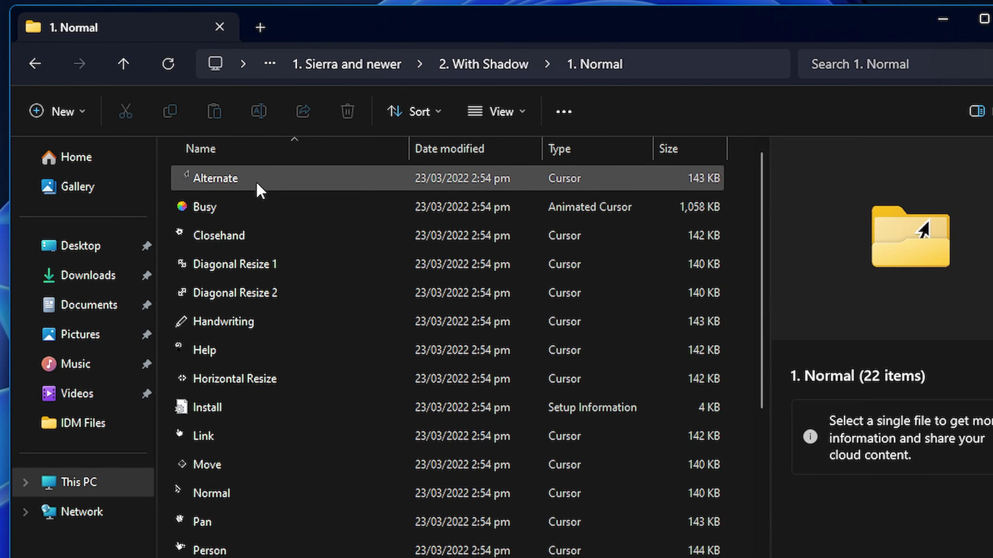
Install the cursor set from the Install setup information file, accept the pointer properties and minimize the folder window.
scroll(257, 219, down, 3)
scroll(258, 377, up, 1)
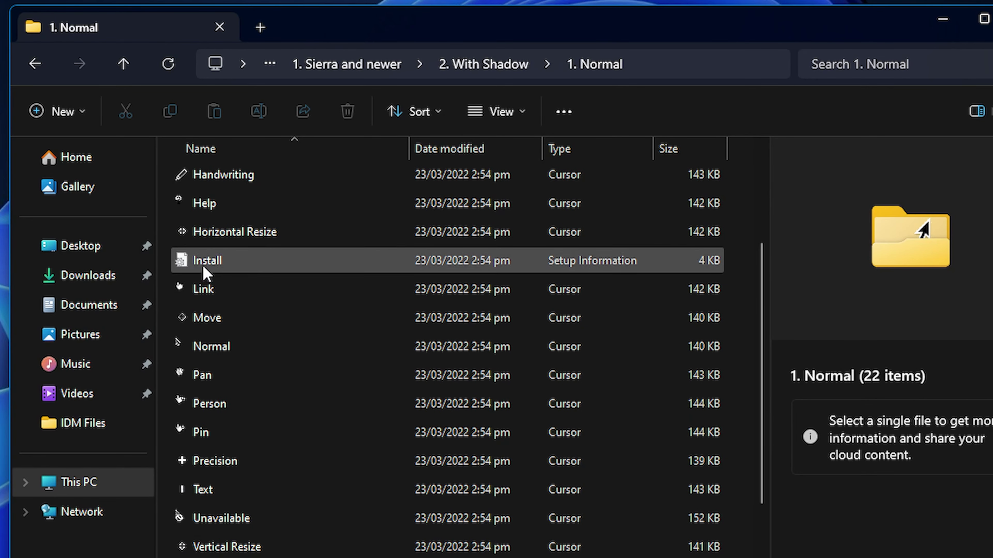
right_click(203, 269)
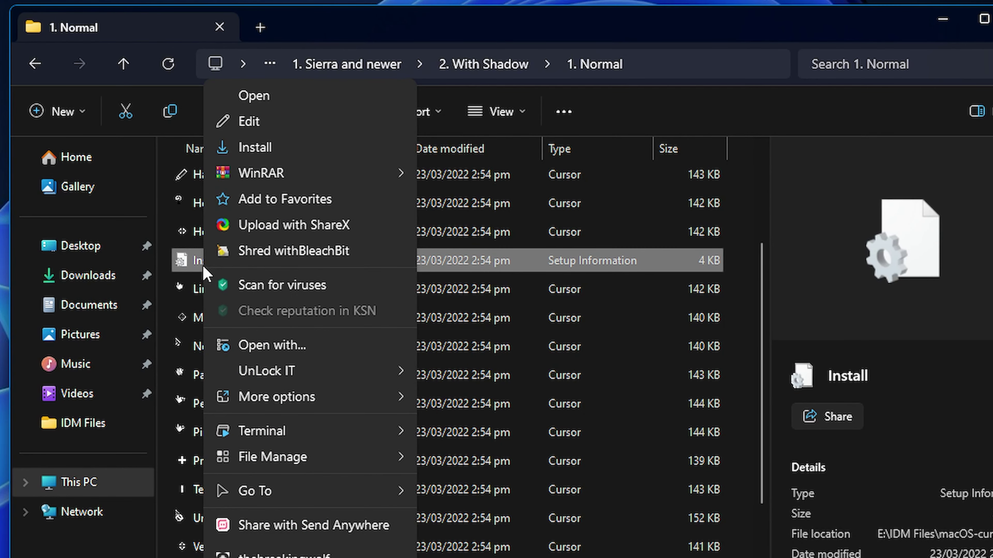
click(268, 149)
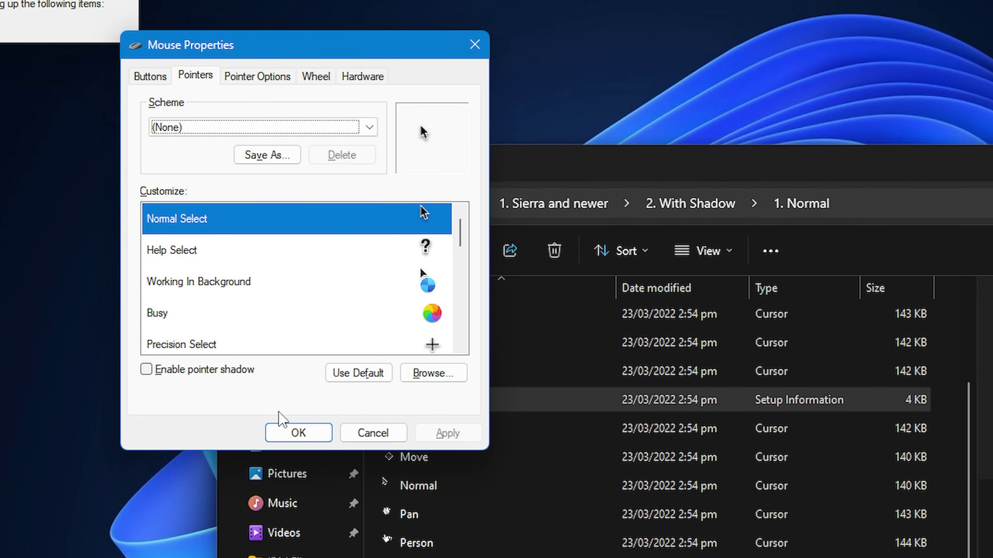
click(288, 434)
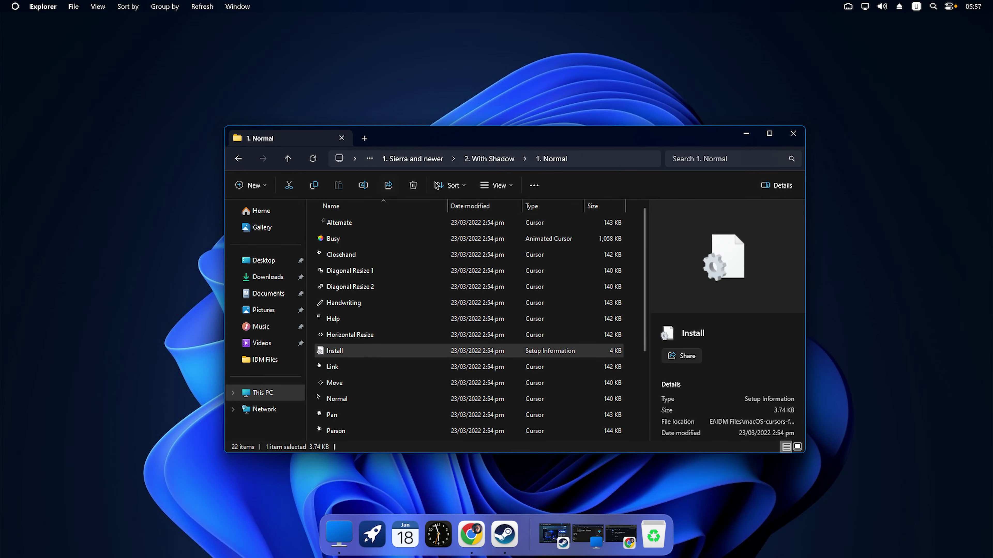
click(746, 135)
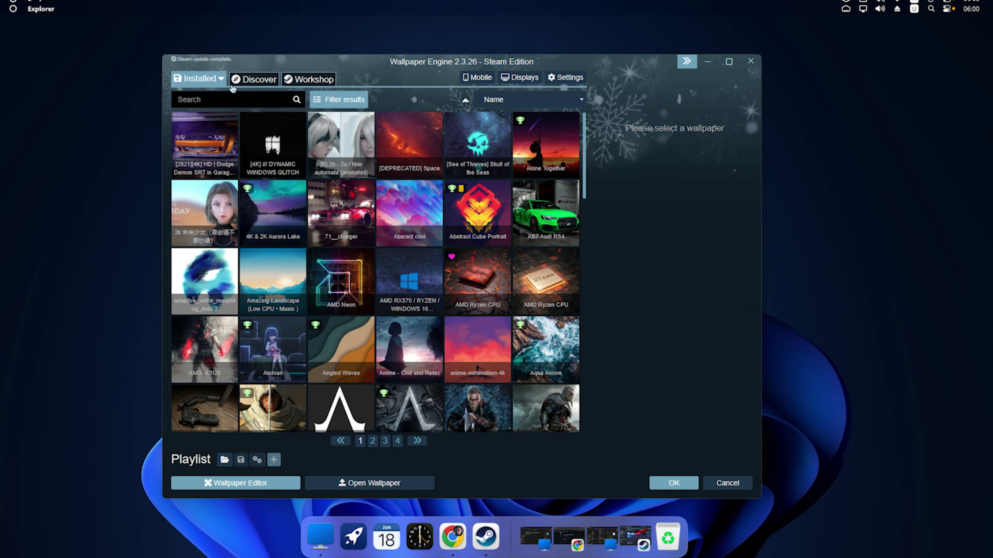
Look through Wallpaper Engine's Discover recommendations and its top-rated Workshop wallpapers.
click(250, 79)
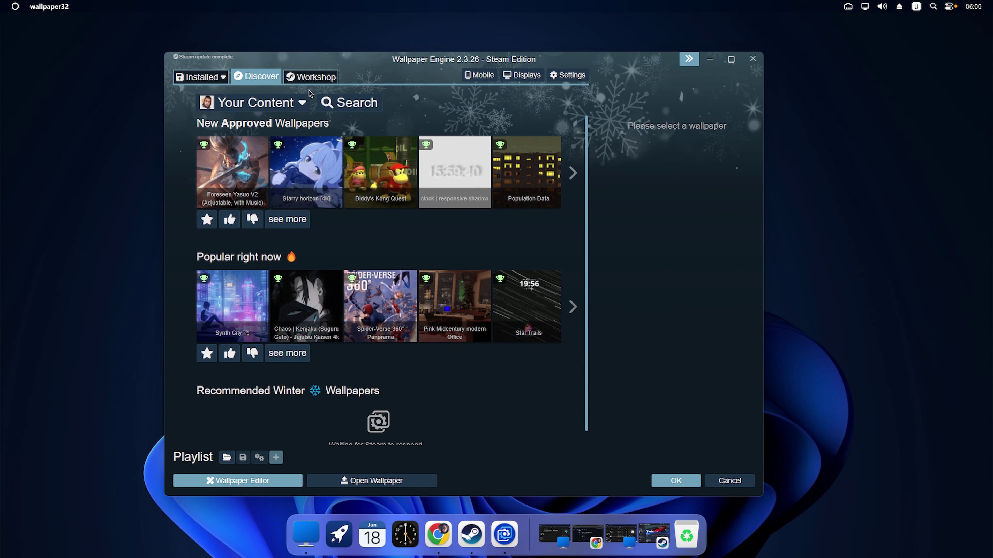
click(310, 77)
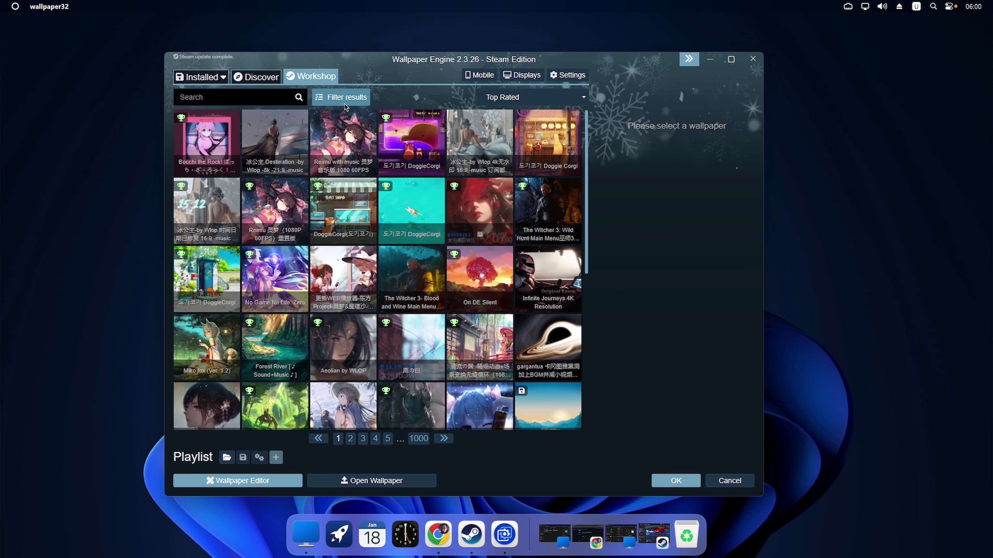
Search Wallpaper Engine's Workshop for macos wallpapers.
click(266, 96)
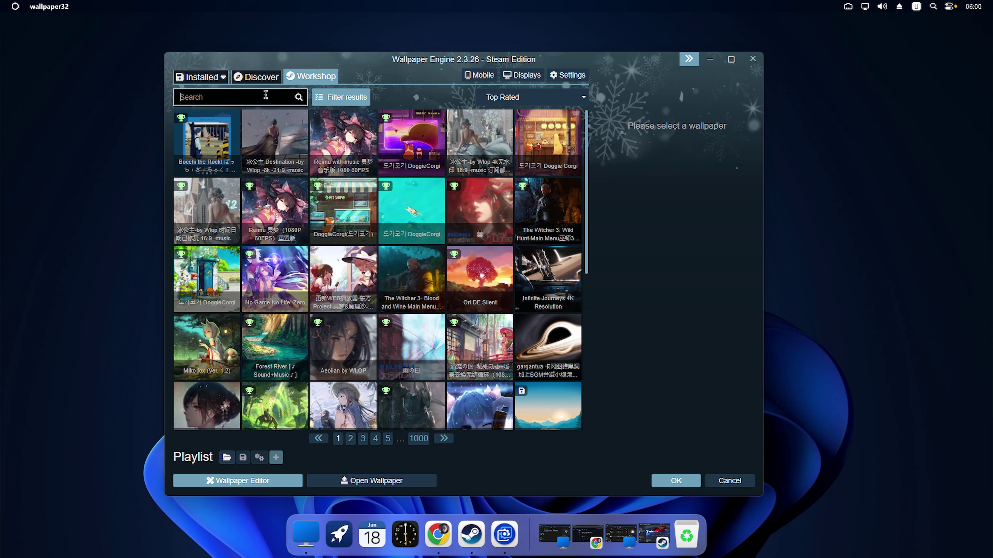
text(macoc)
key(BackSpace)
text(s)
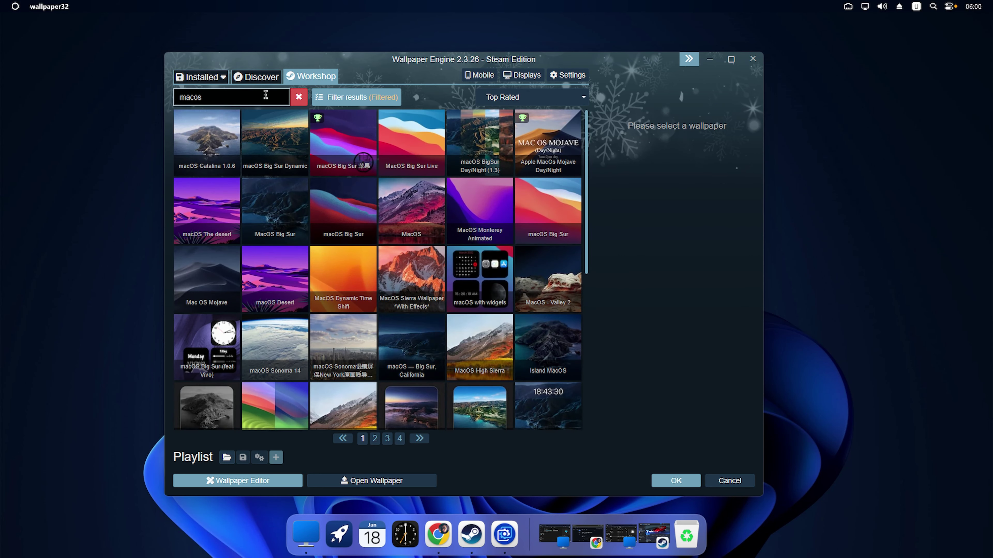
Subscribe to the MacOS Big Sur Live wallpaper to apply it, and minimize Wallpaper Engine.
click(409, 145)
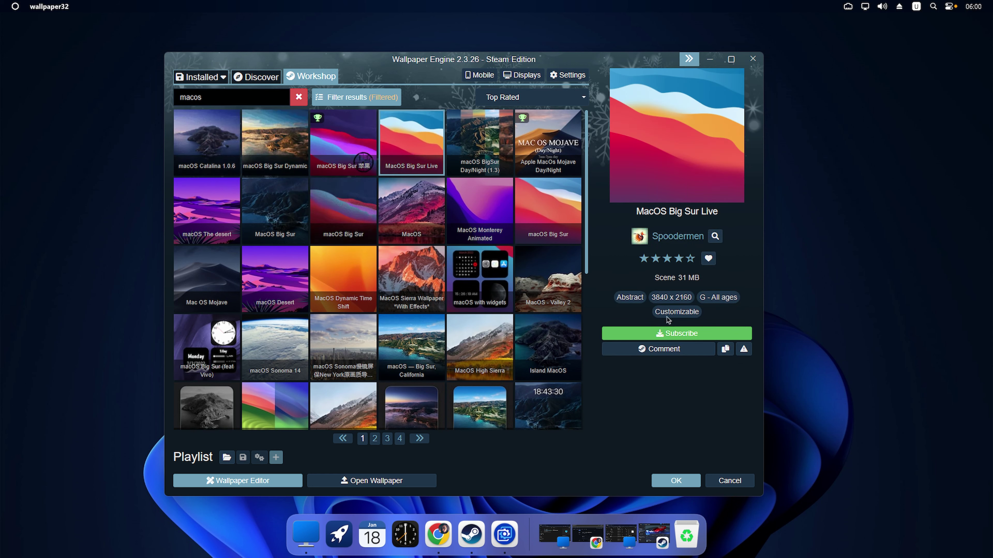
click(672, 334)
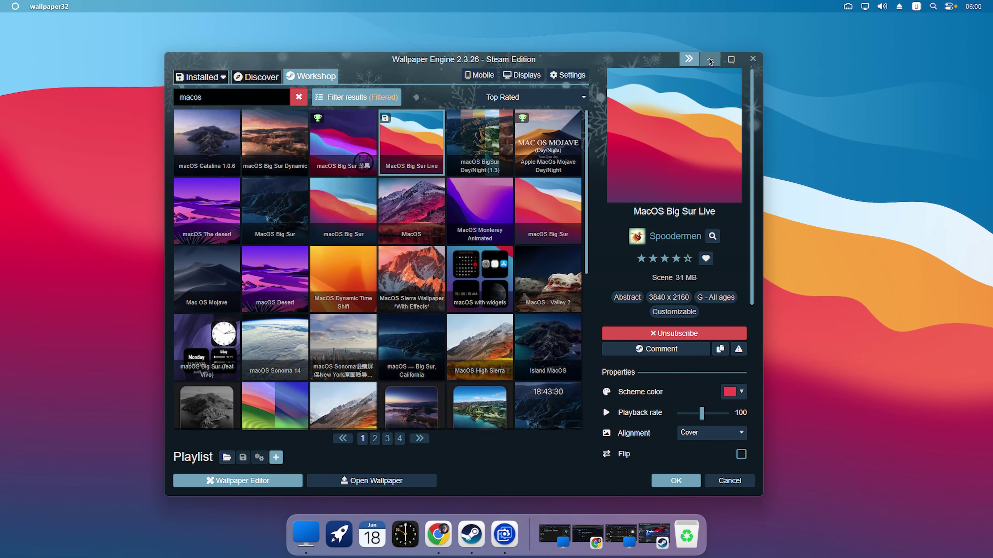
click(709, 61)
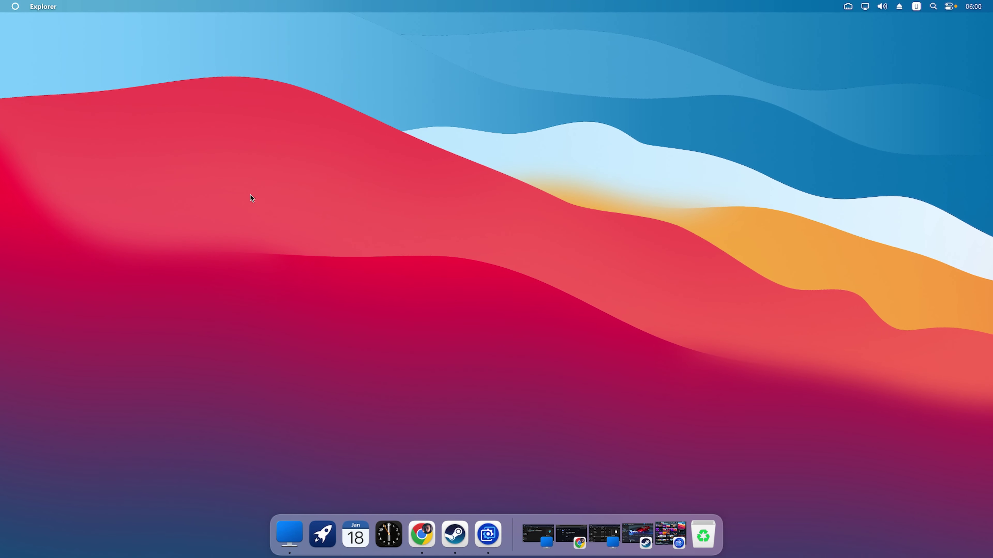
View the computer's hardware and system details in About This PC, and close the window.
click(15, 7)
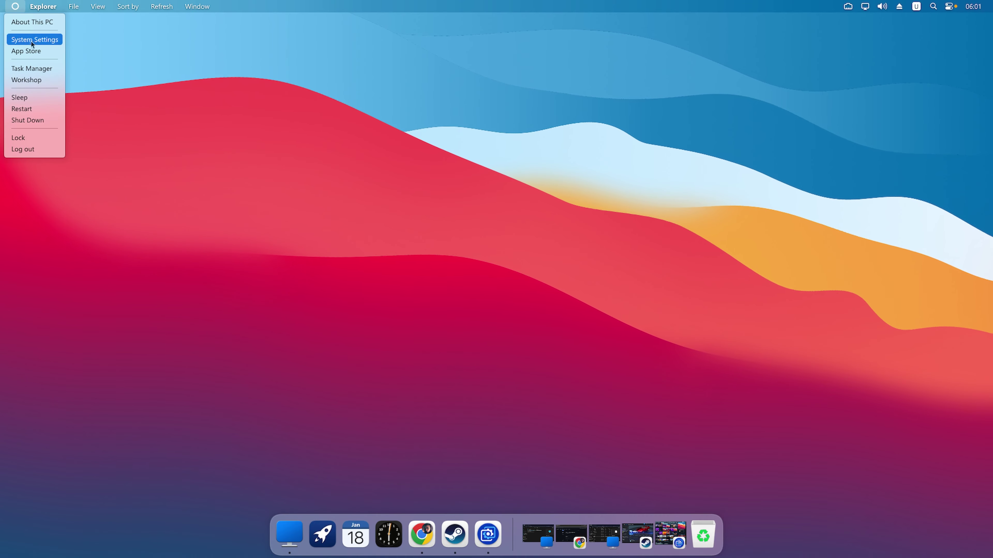
click(30, 26)
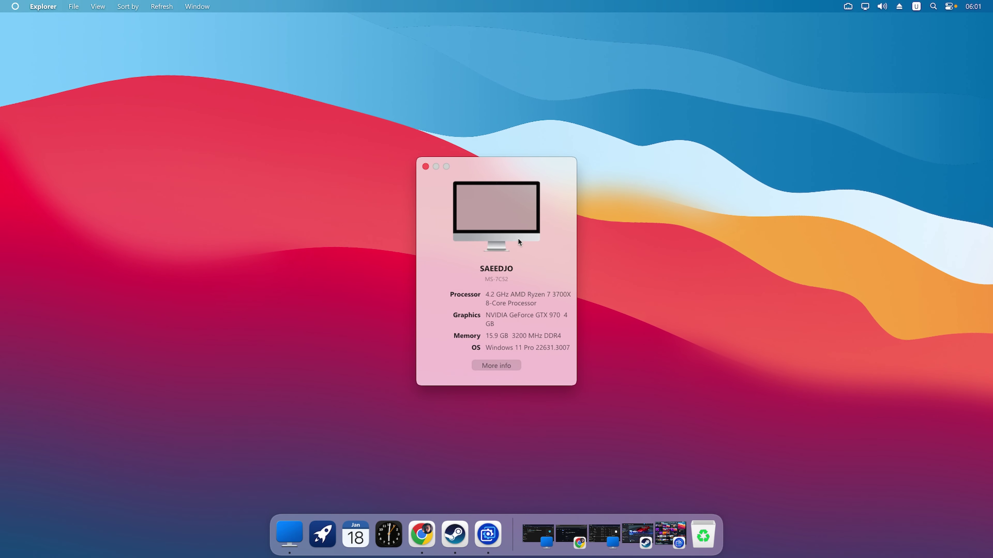
click(424, 168)
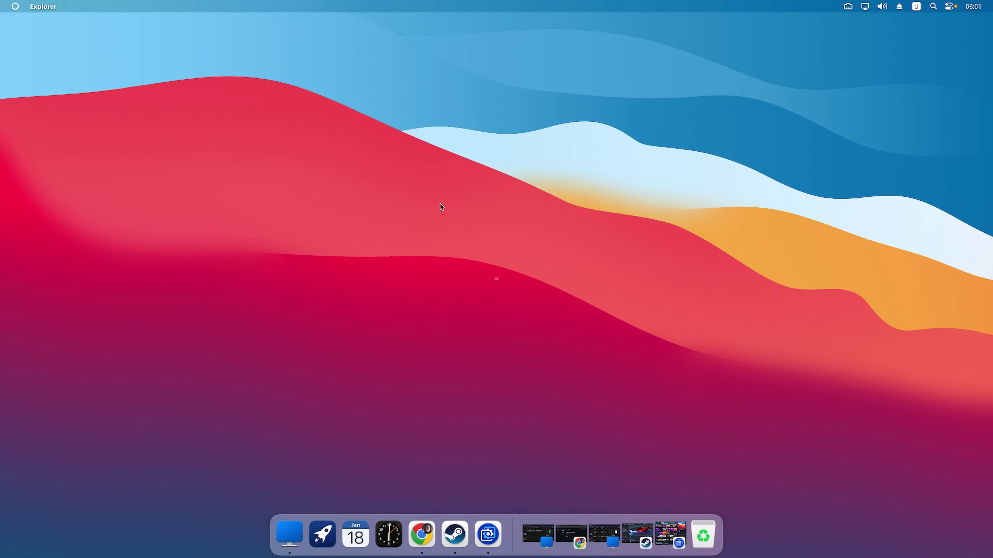
Open the Dock's preferences and raise the global interface blur intensity to about 80 percent of its range.
right_click(513, 528)
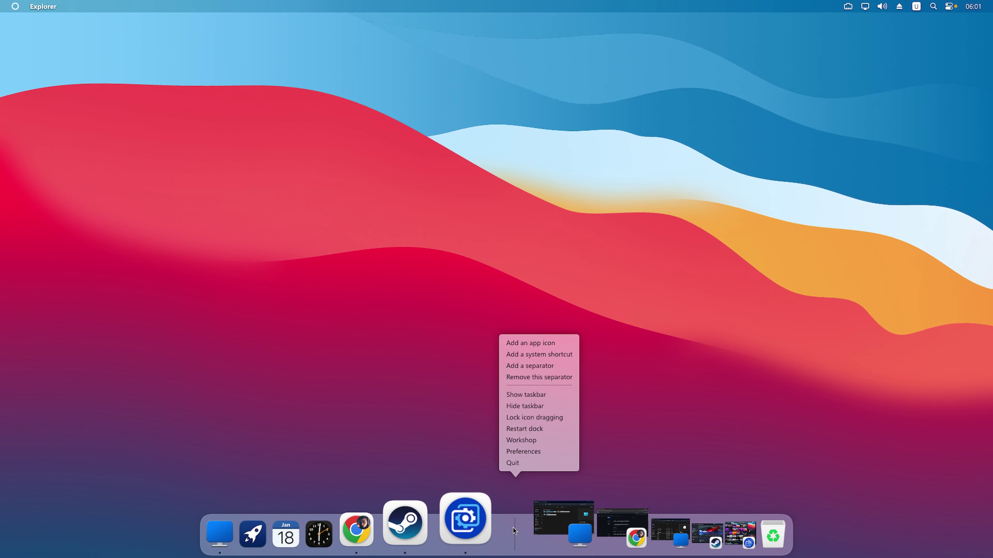
click(526, 453)
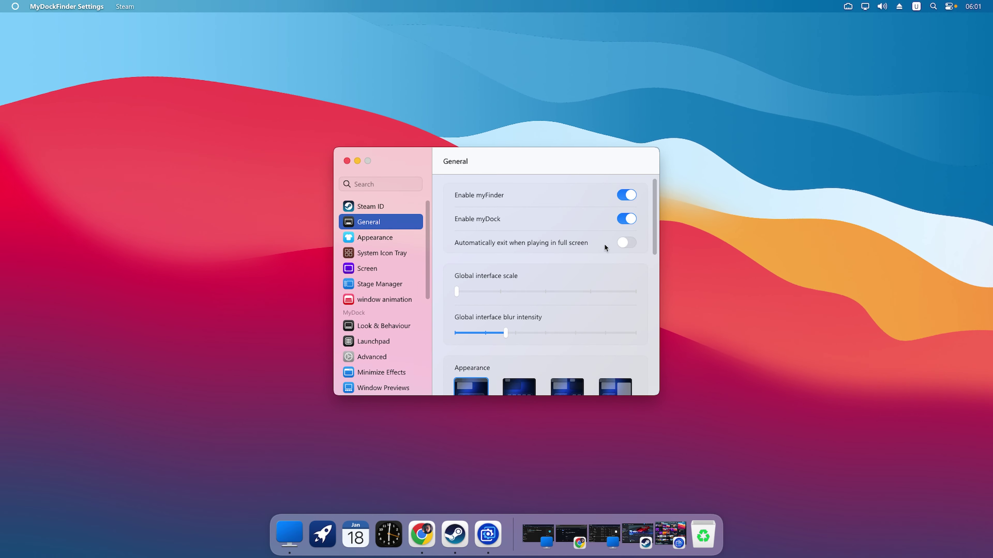
scroll(490, 280, down, 2)
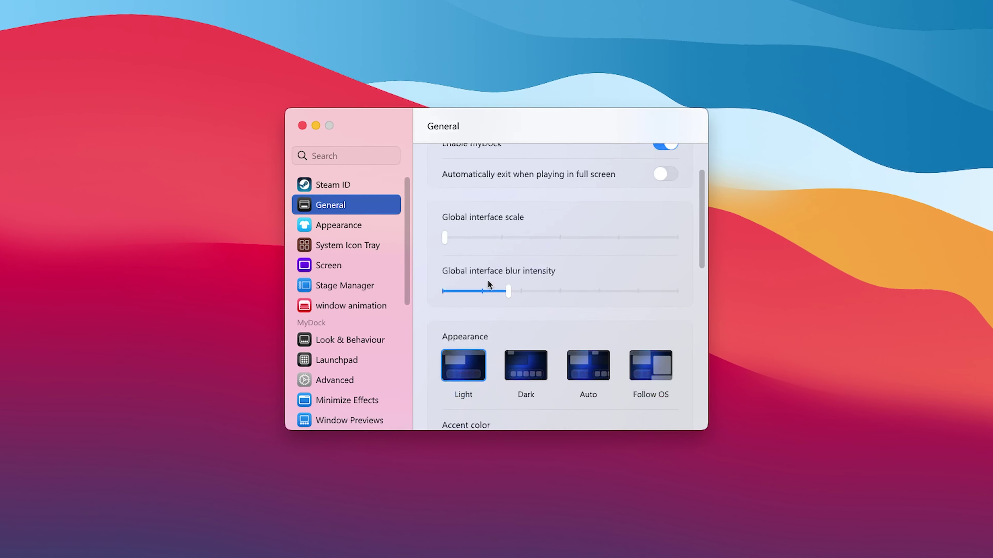
scroll(488, 280, down, 2)
drag(510, 242, 600, 250)
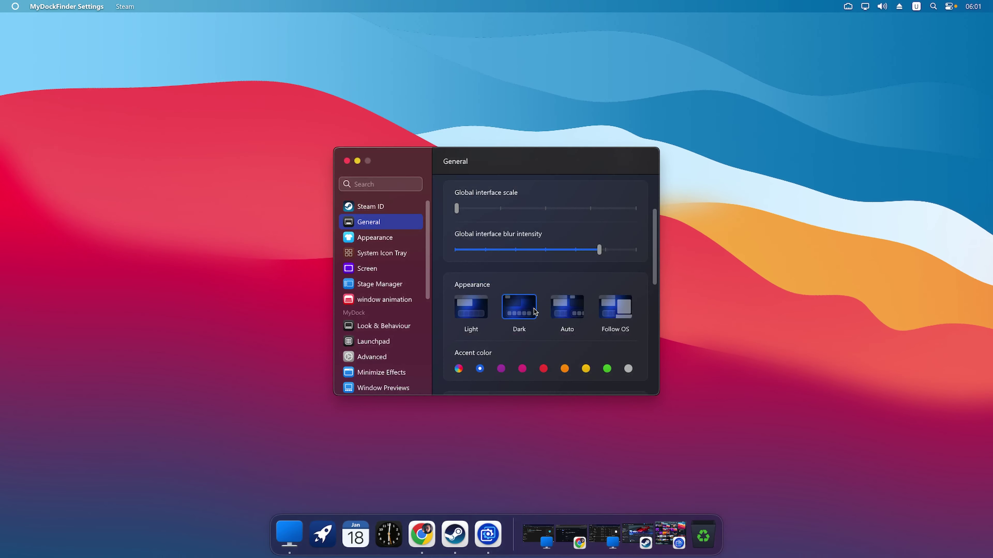
Set MyDockFinder's appearance to Follow OS and its accent color to the multicolor option.
click(565, 309)
click(621, 313)
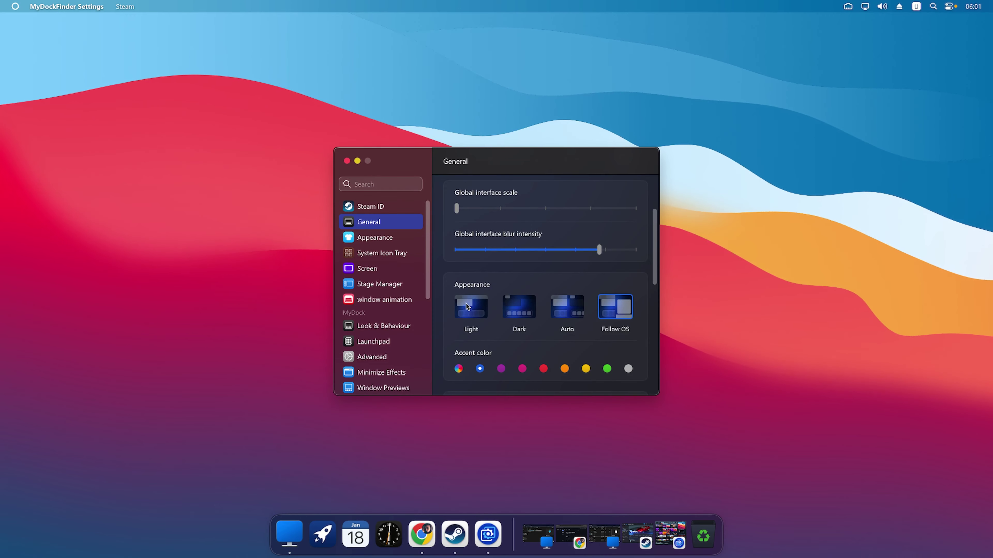
scroll(465, 311, down, 5)
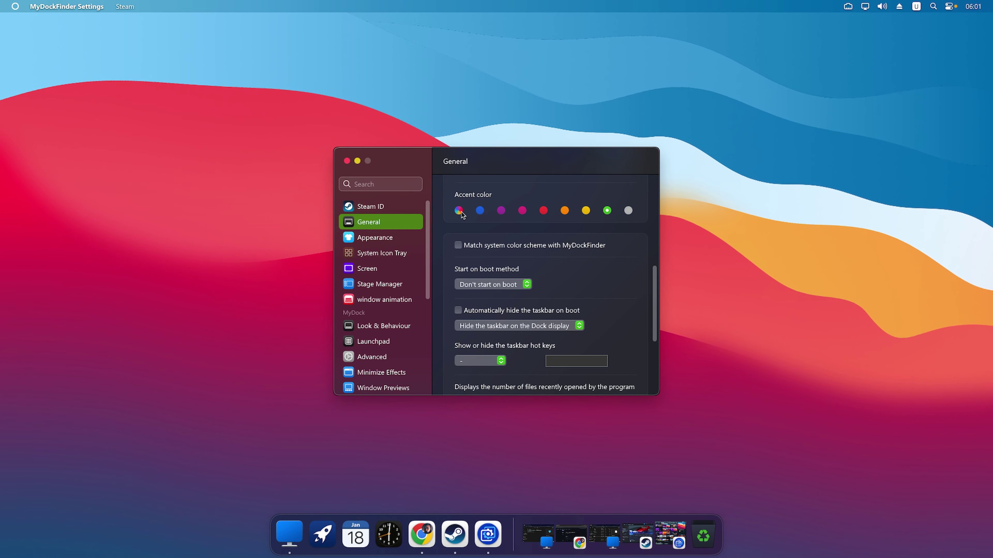
Review the taskbar options and the available start on boot methods in the General settings.
scroll(519, 247, down, 3)
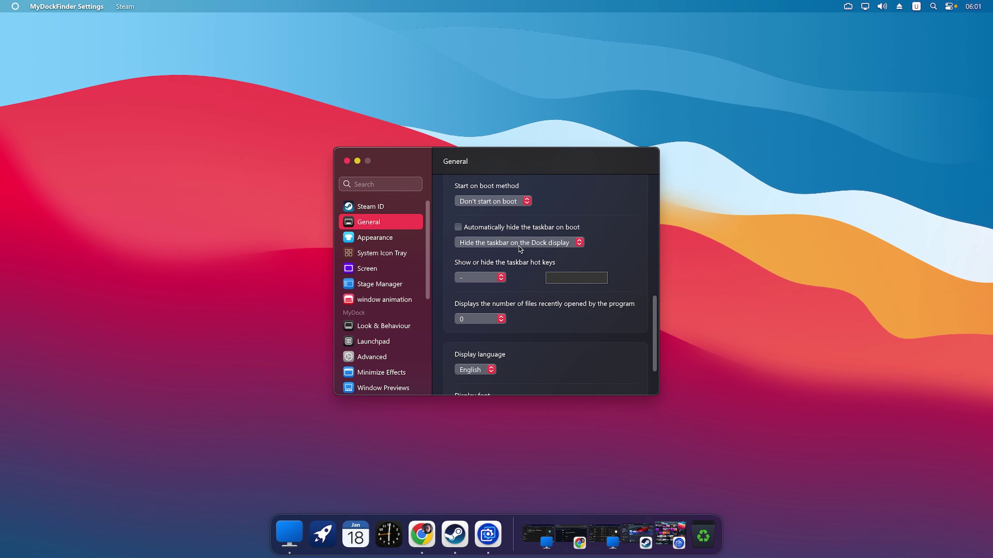
scroll(519, 246, up, 3)
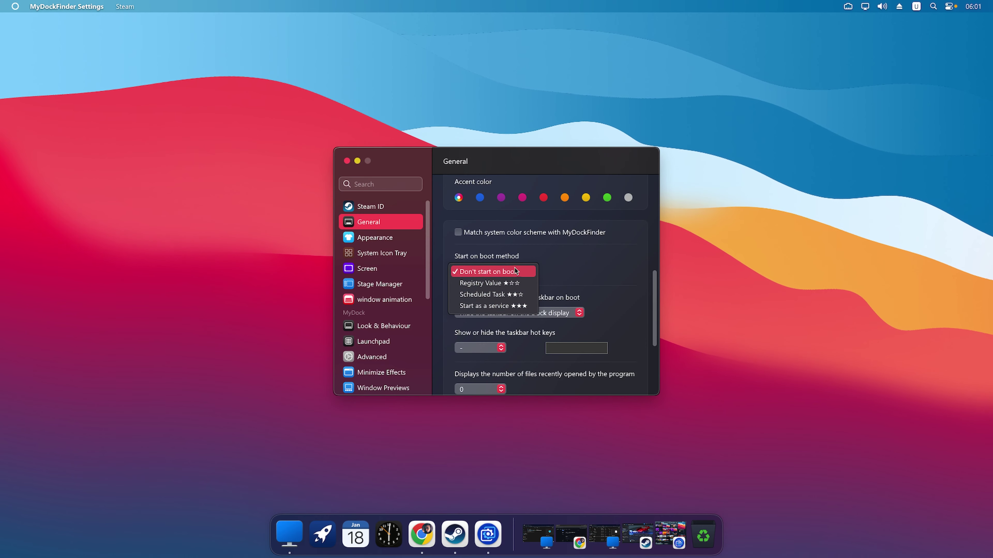
click(566, 258)
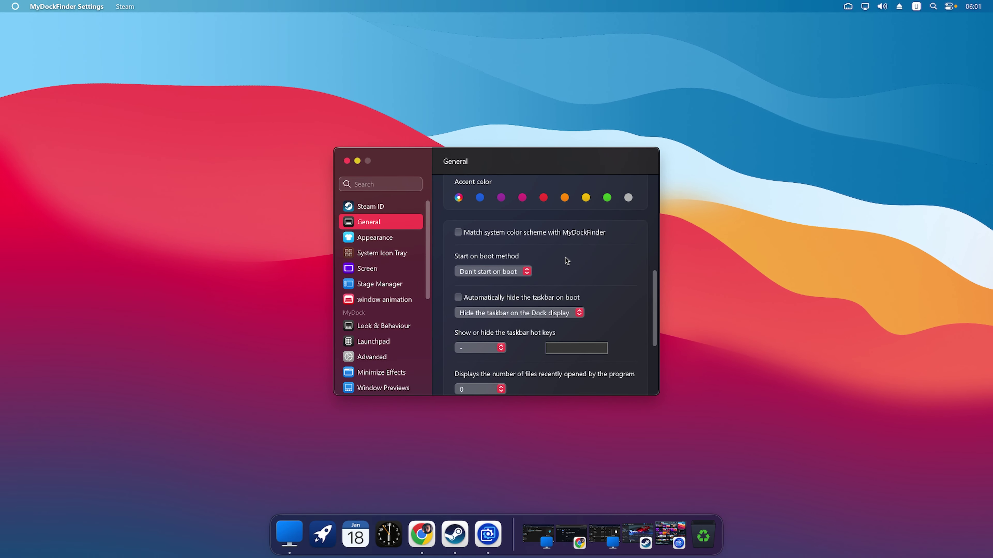
Enable custom blur and transparency values for the Dock, with blur intensity near its minimum and transparency at the minimum.
click(382, 242)
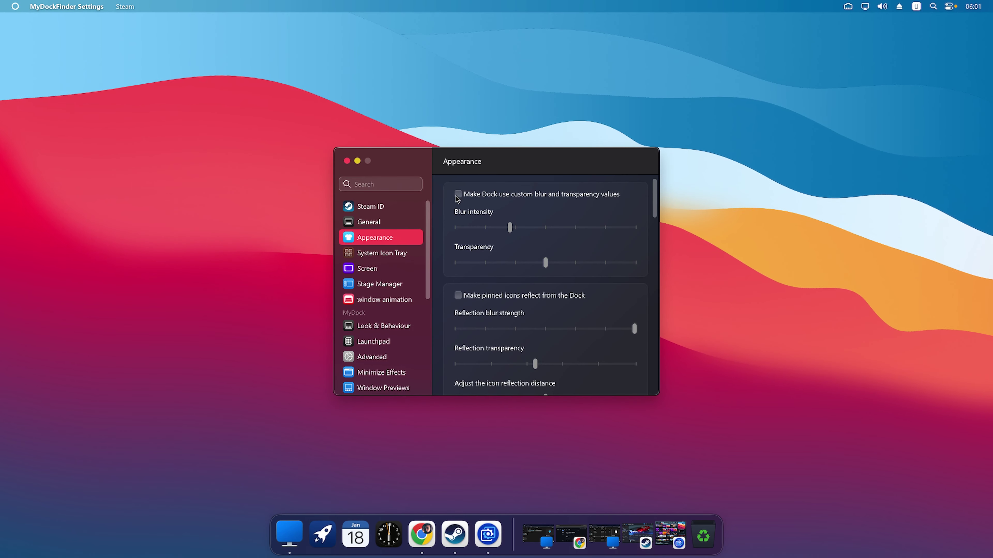
click(458, 194)
drag(512, 229, 596, 230)
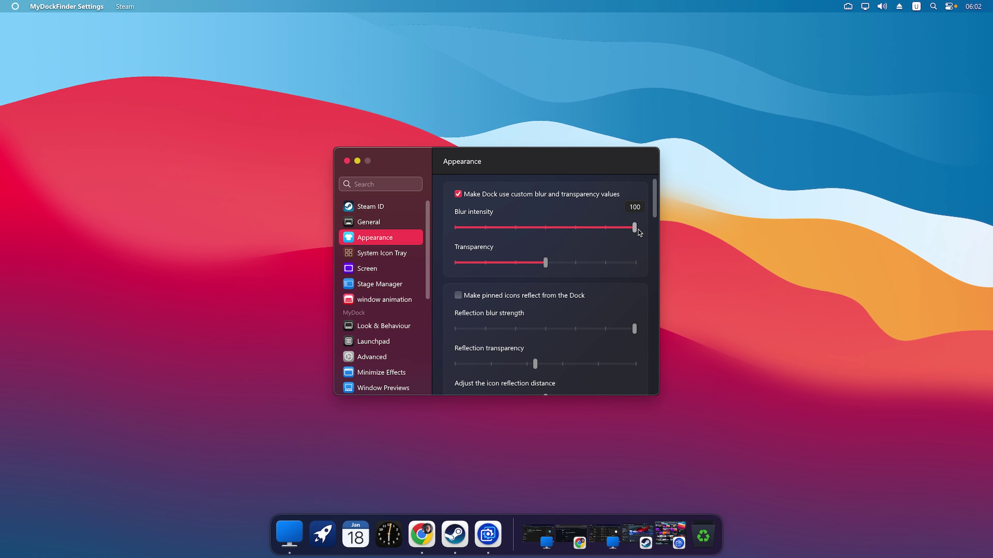
drag(546, 264, 436, 267)
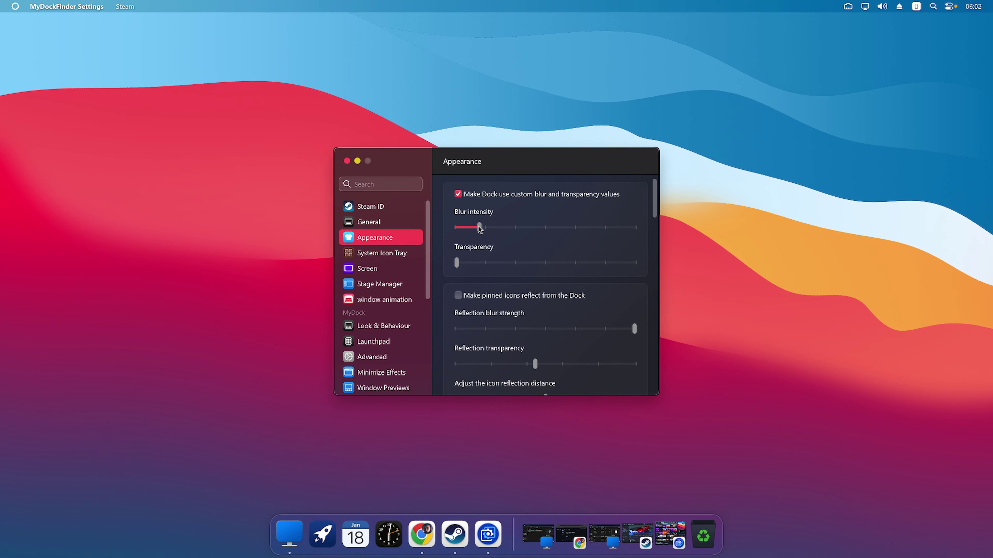
drag(470, 229, 467, 227)
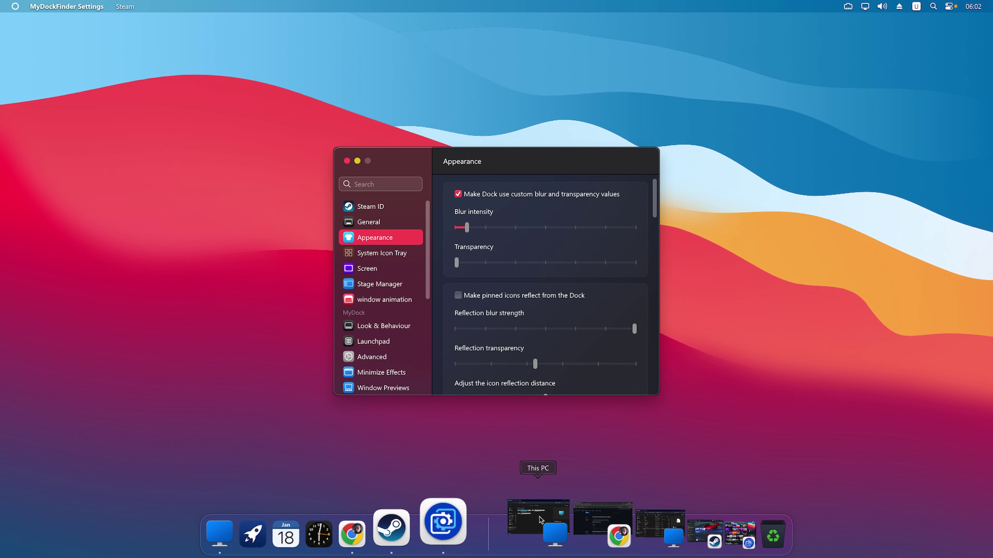
Restore and minimize the This PC window to check the Dock, and look through the remaining Appearance settings.
click(536, 519)
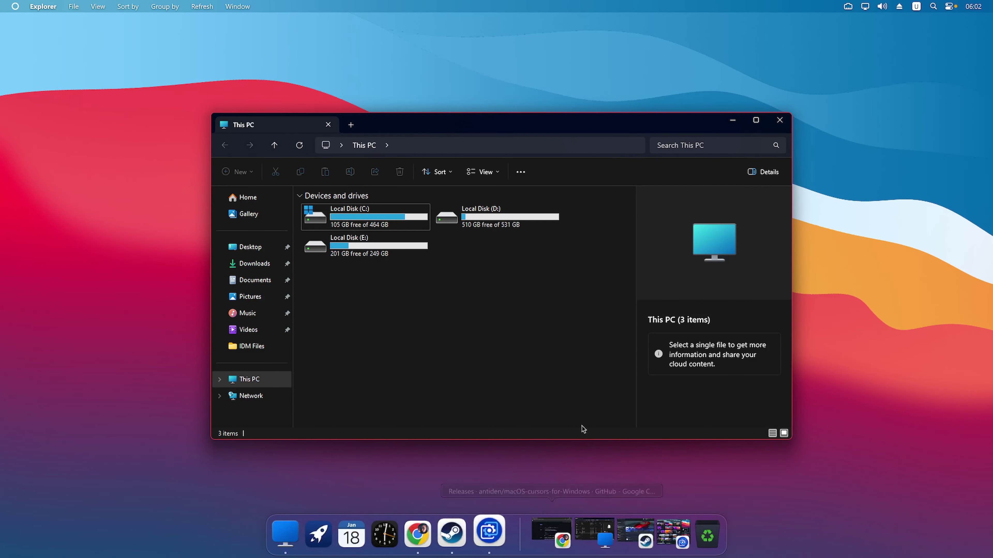
click(733, 124)
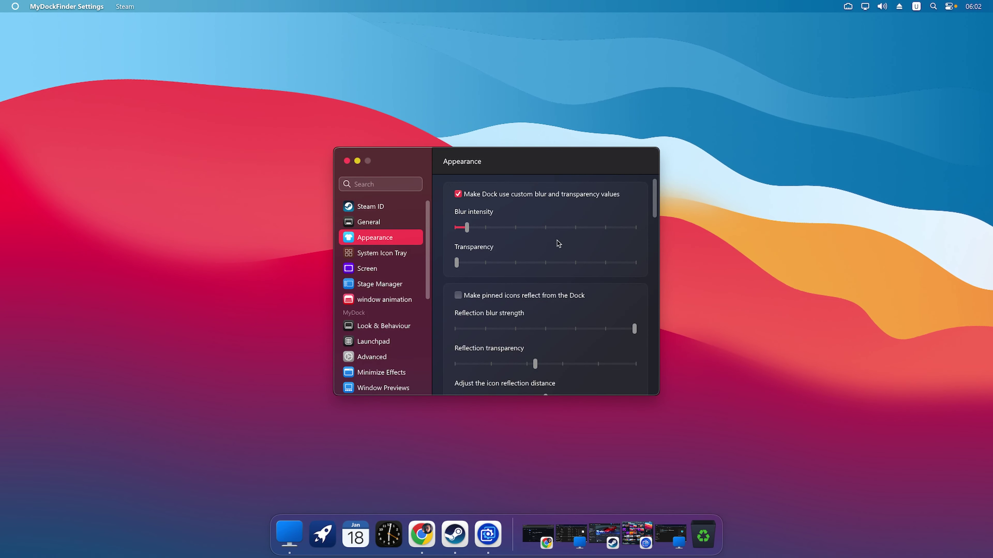
scroll(449, 259, down, 10)
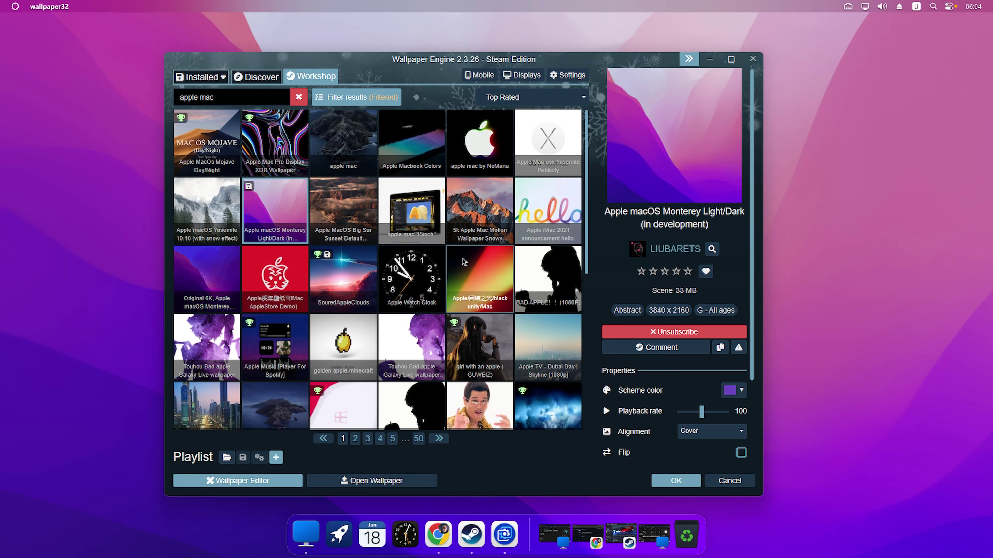
Minimize Wallpaper Engine to preview the Apple macOS Monterey Light/Dark and the animated Apple wallpapers on the desktop.
click(709, 60)
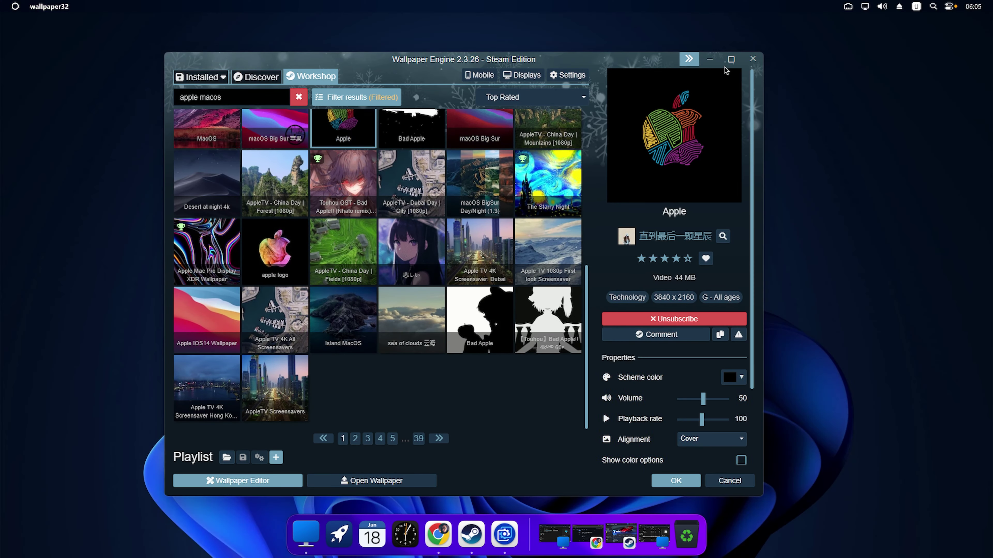
click(709, 59)
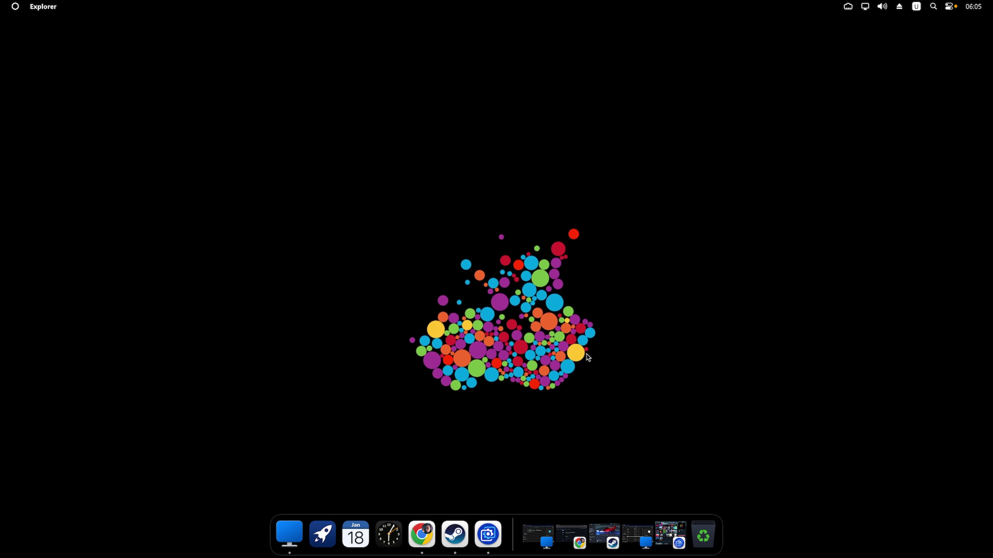
click(546, 328)
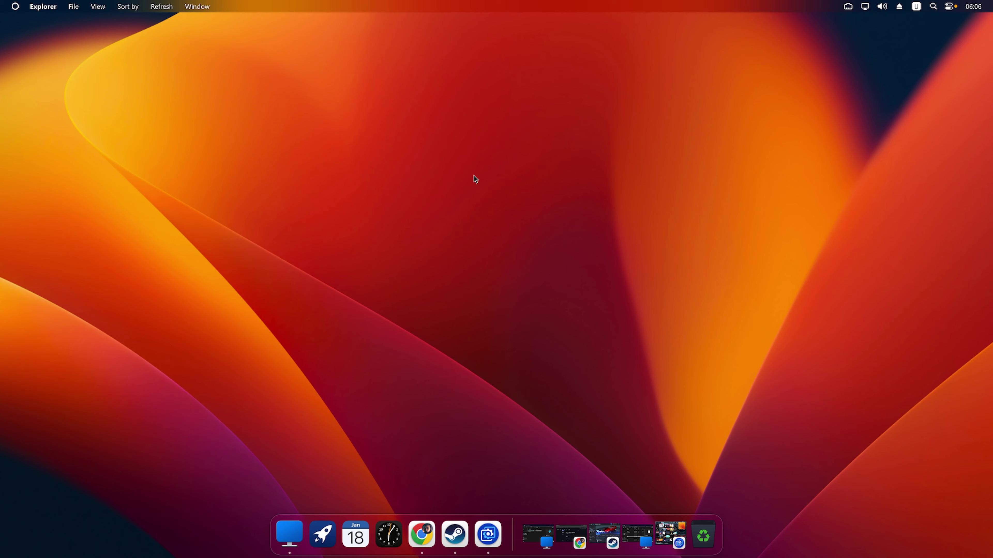
Refresh the desktop and quit MyDockFinder.
right_click(647, 88)
click(660, 127)
right_click(517, 537)
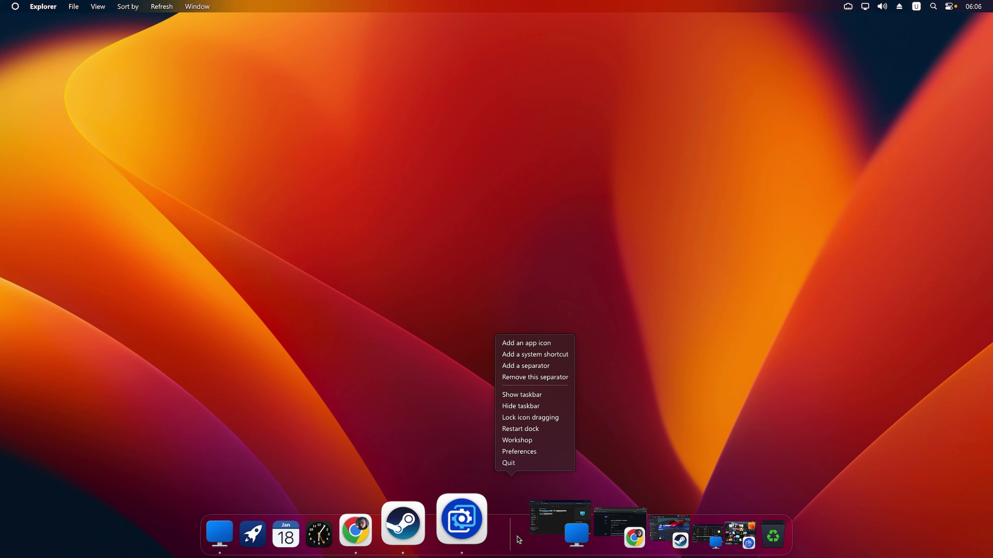
click(540, 468)
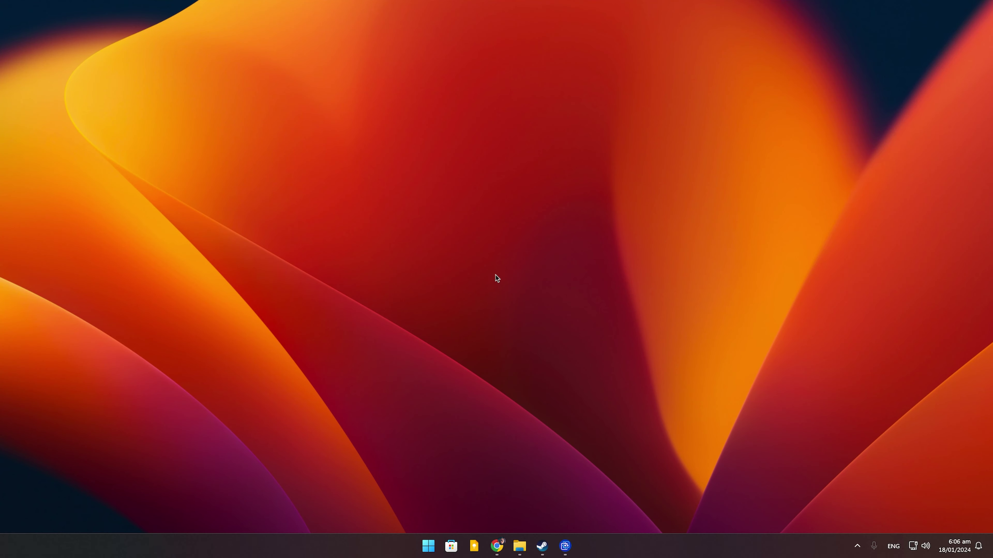
Show the desktop icons on the Windows desktop.
right_click(485, 263)
mouse_move(525, 278)
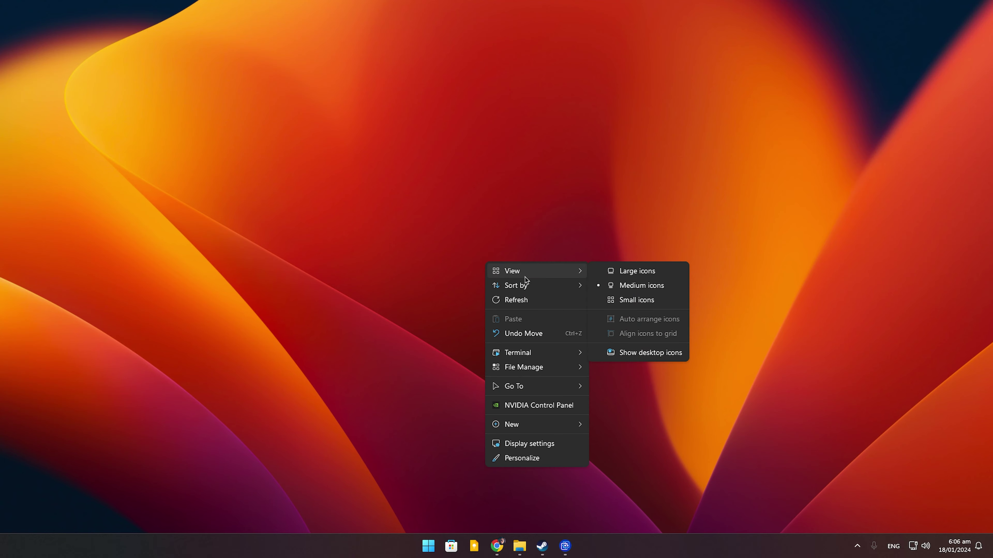
click(624, 353)
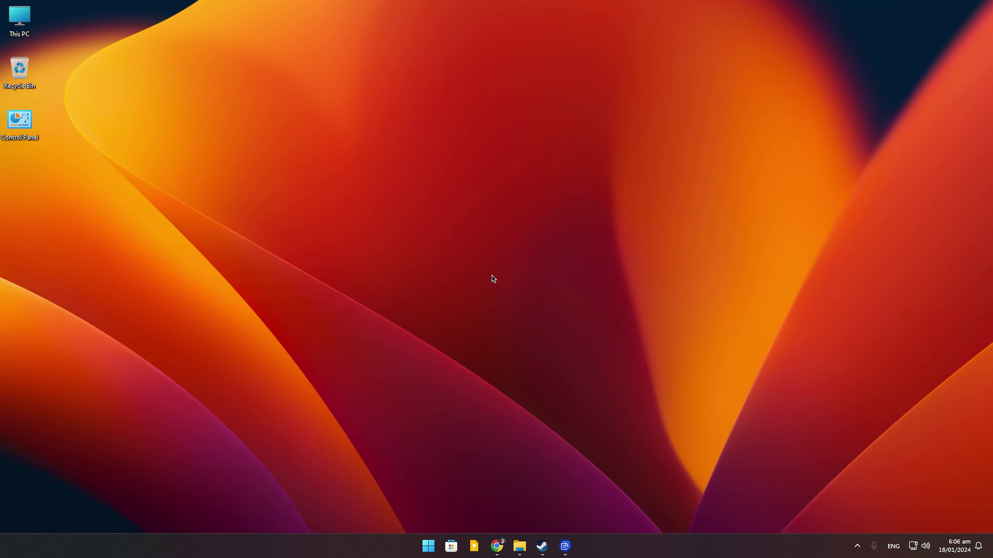